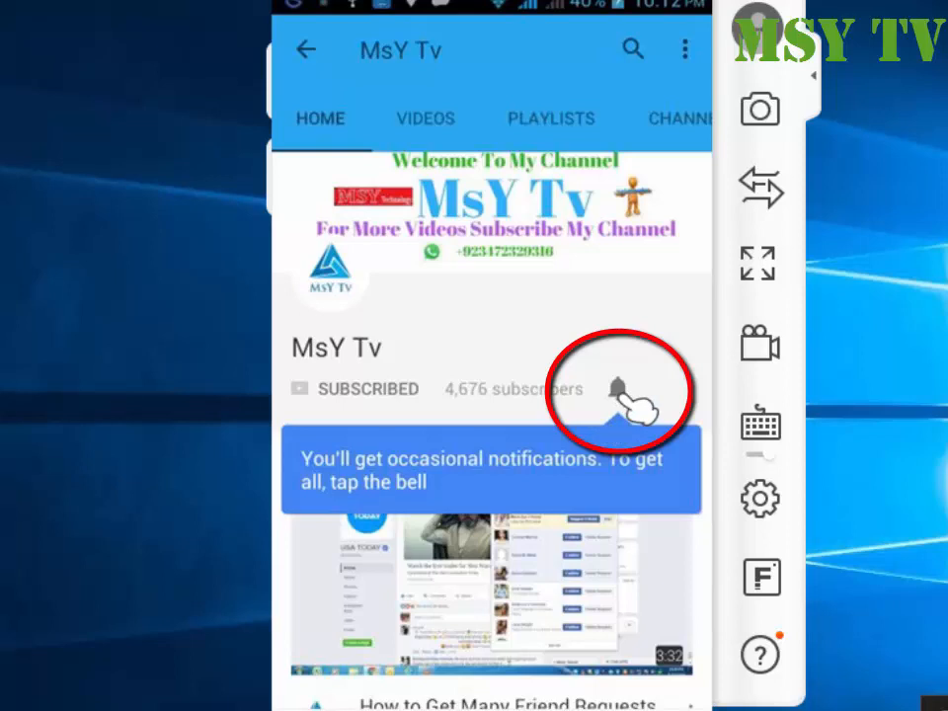
left_click(620, 390)
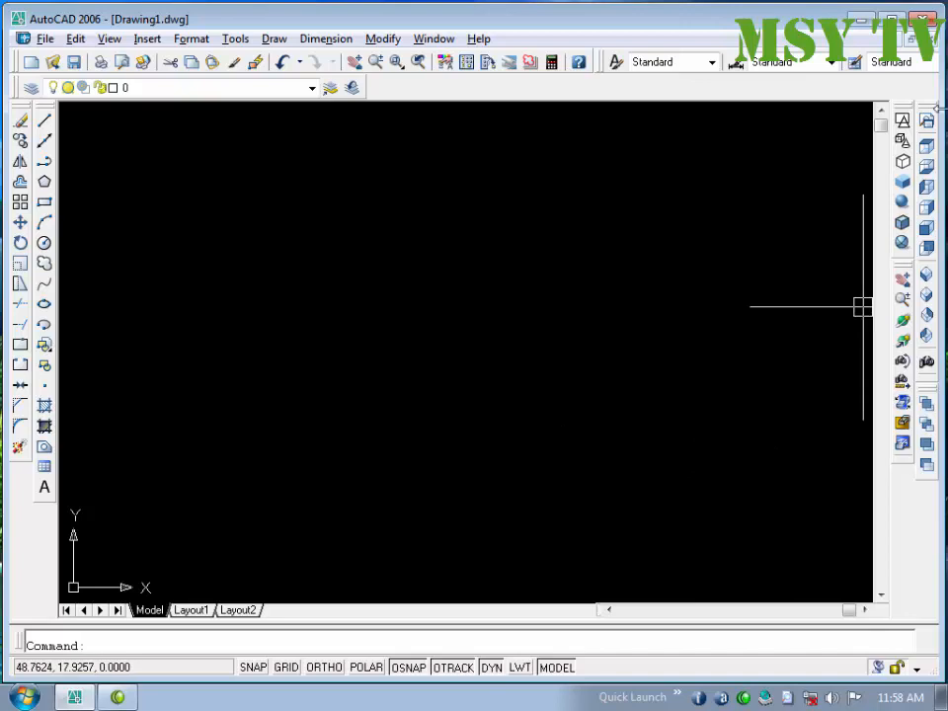
Undock the View, Shade, 3D Orbit, Draw and Modify toolbars so they float in a stack over the drawing area
mouse_move(939, 115)
left_mouse_down()
mouse_move(756, 167)
mouse_move(485, 167)
mouse_move(458, 146)
left_mouse_up()
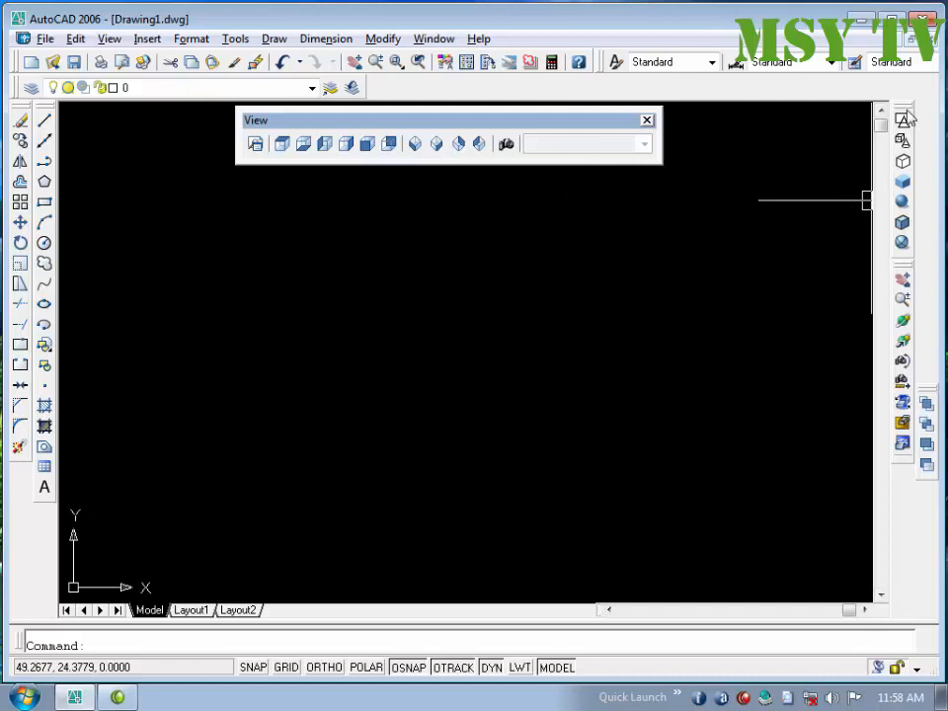
left_click_drag(909, 109, 386, 198)
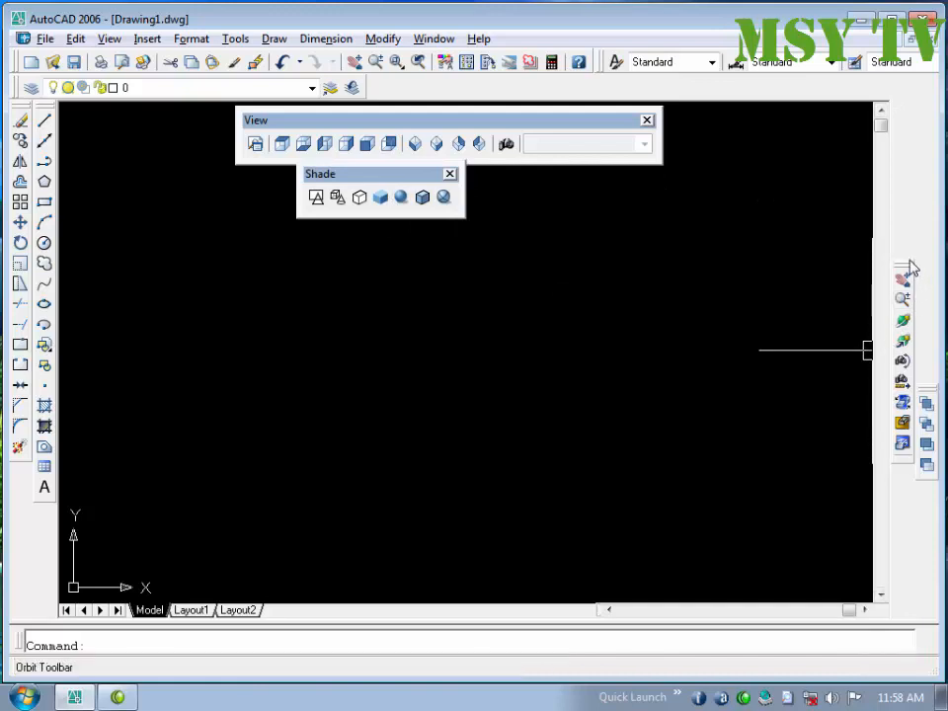
left_click_drag(911, 269, 421, 257)
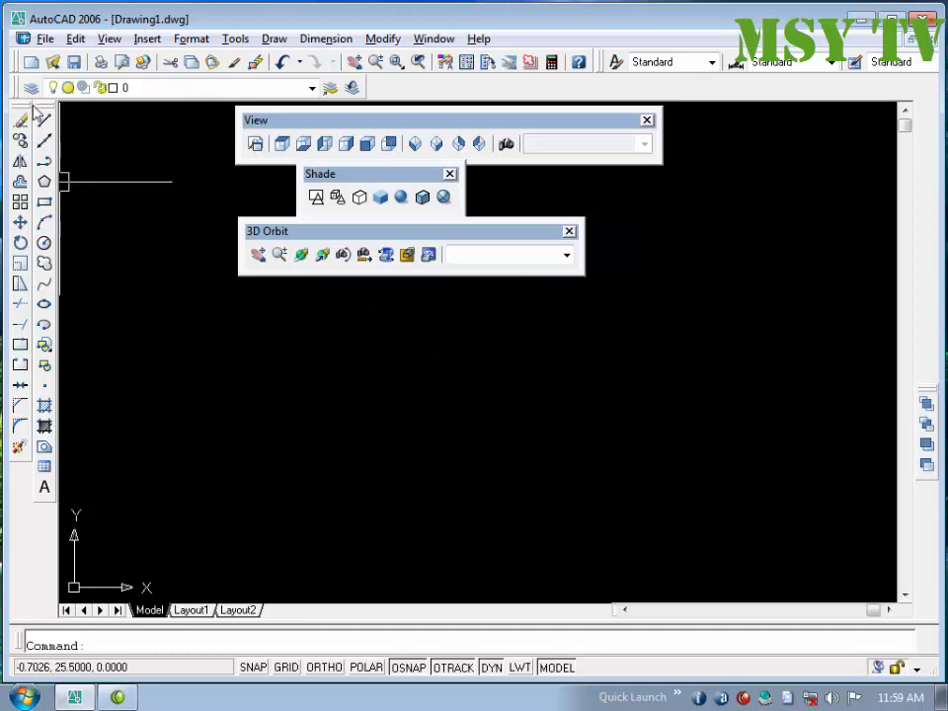
mouse_move(44, 113)
left_mouse_down()
mouse_move(189, 246)
mouse_move(303, 311)
mouse_move(404, 326)
left_mouse_up()
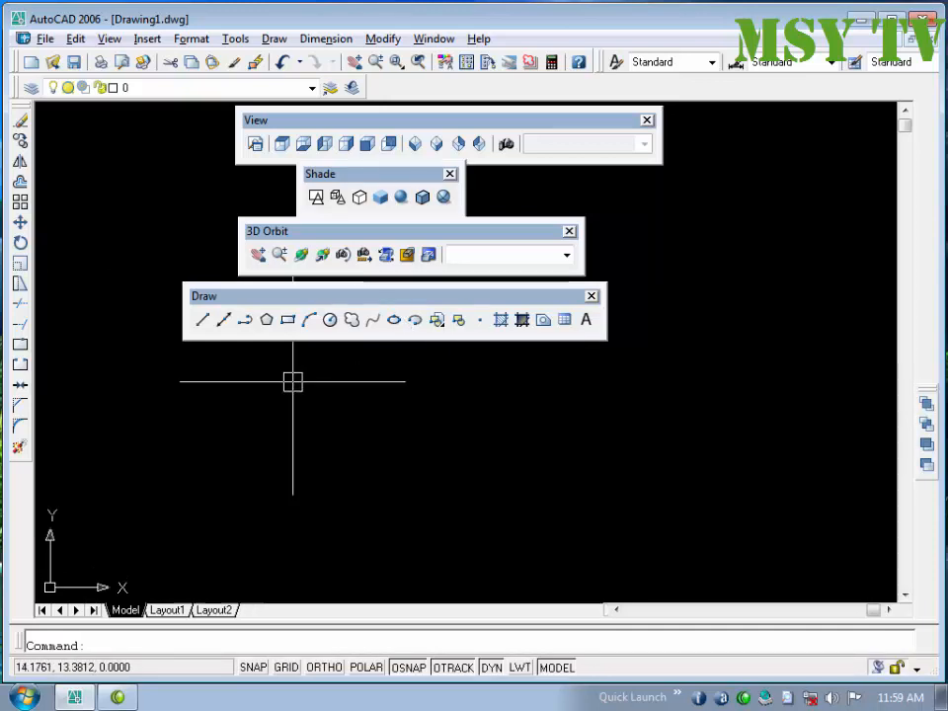
left_click_drag(20, 109, 364, 378)
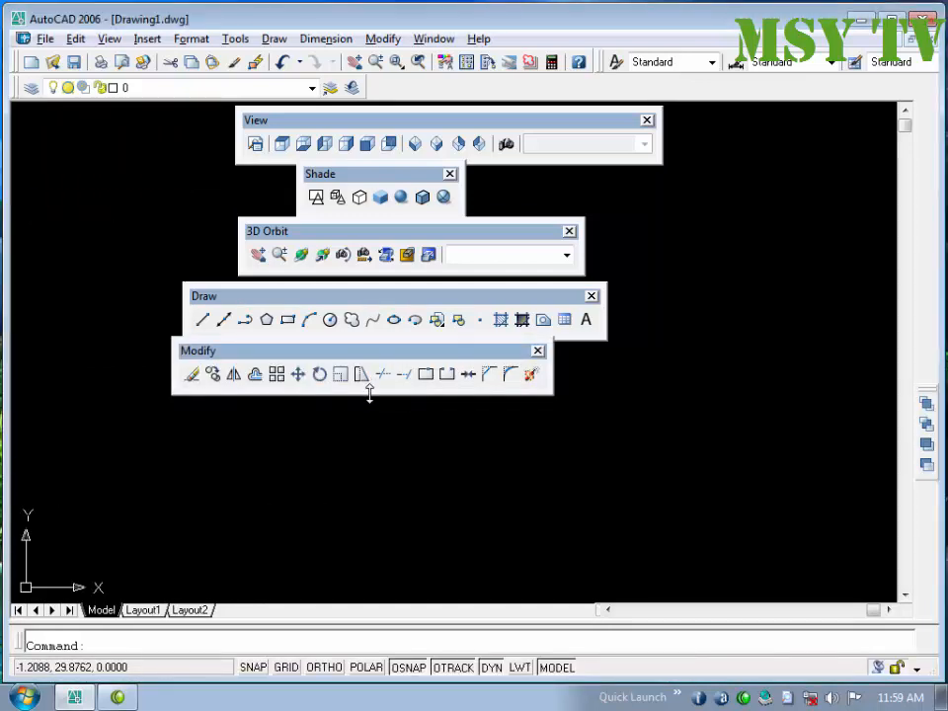
Close the floating Modify, Draw, 3D Orbit, Shade and View toolbars
left_click(538, 350)
left_click(591, 295)
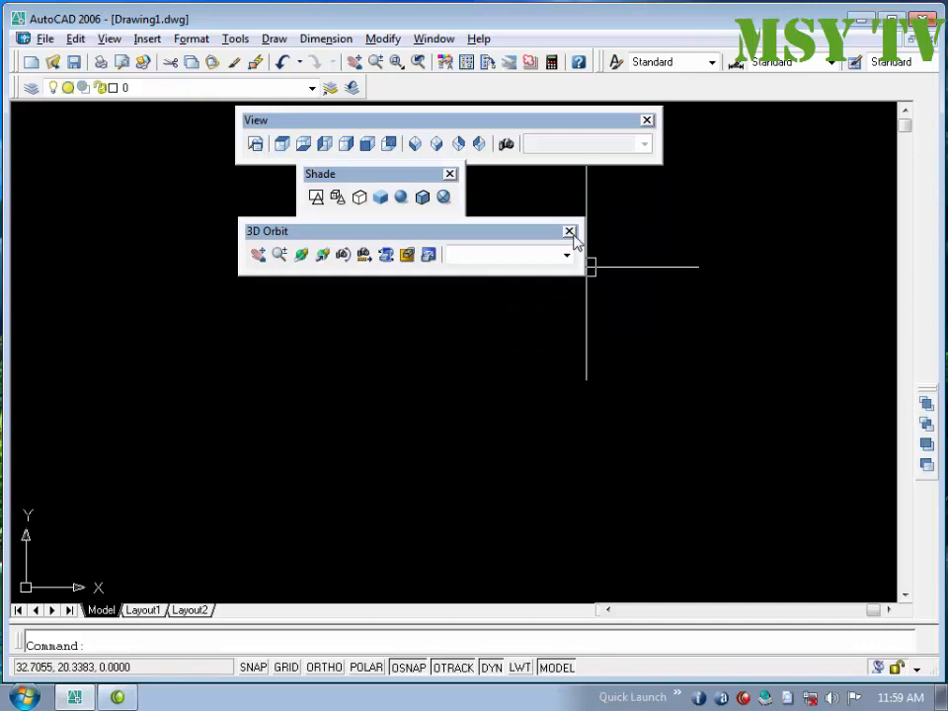
left_click(569, 231)
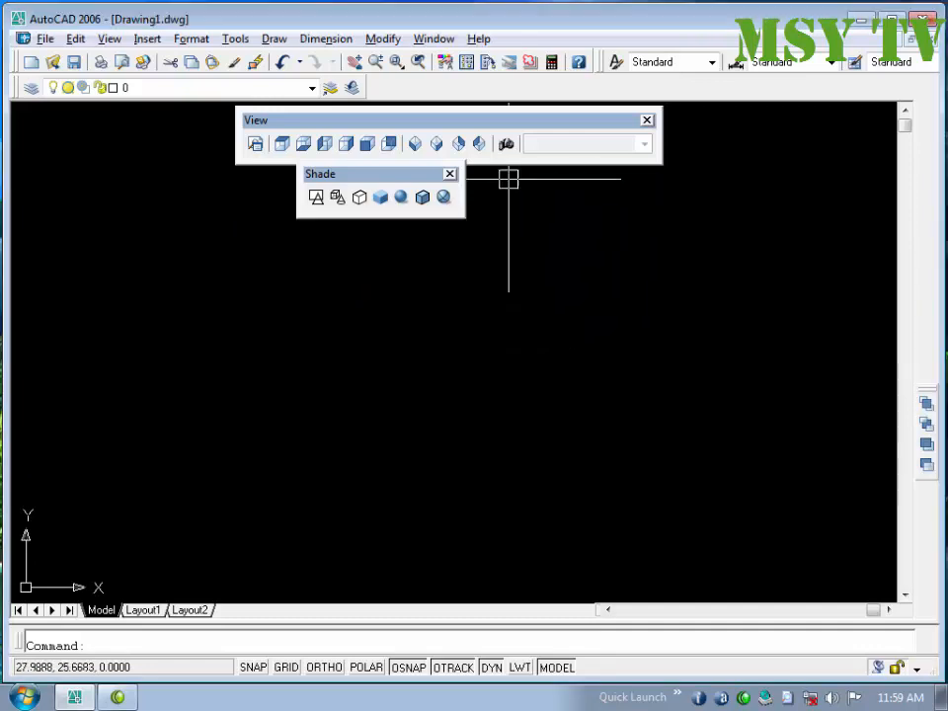
left_click(647, 119)
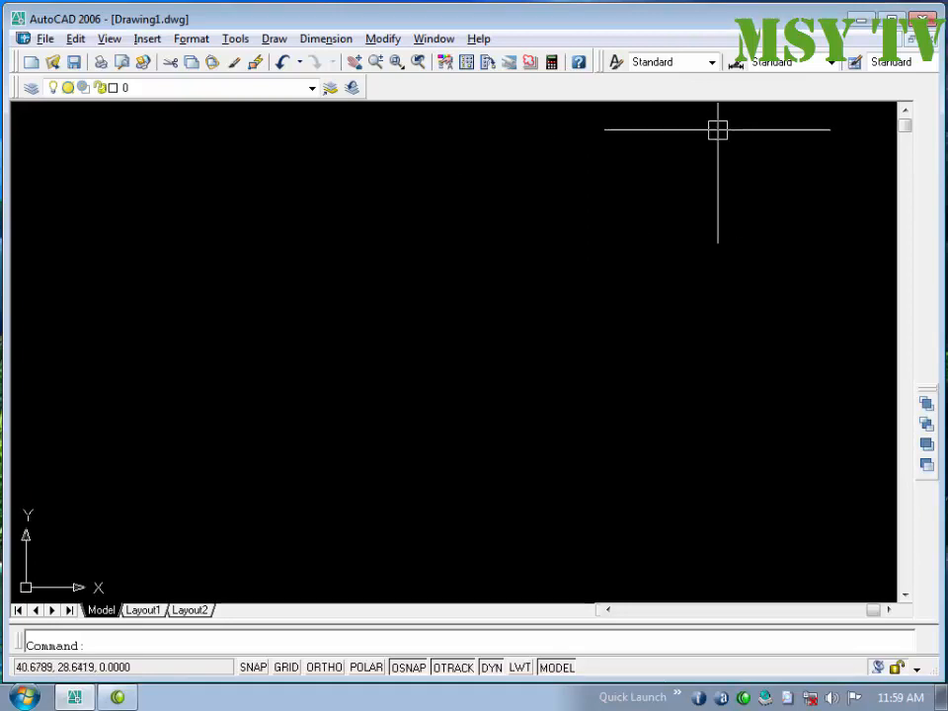
Turn the 3D Orbit and Draw toolbars back on
right_click(347, 89)
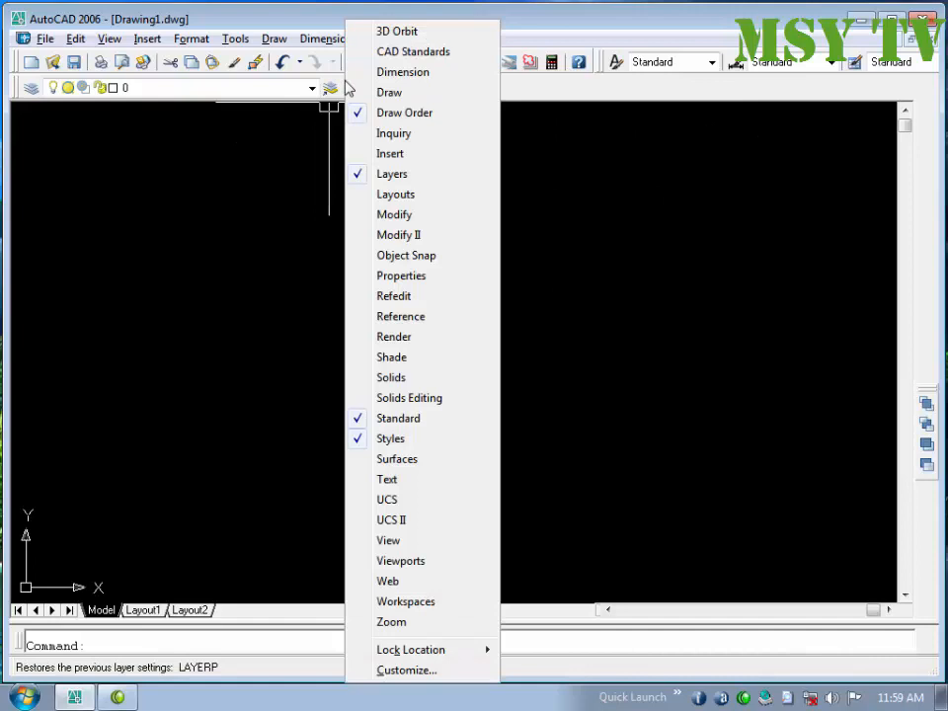
right_click(75, 63)
right_click(82, 75)
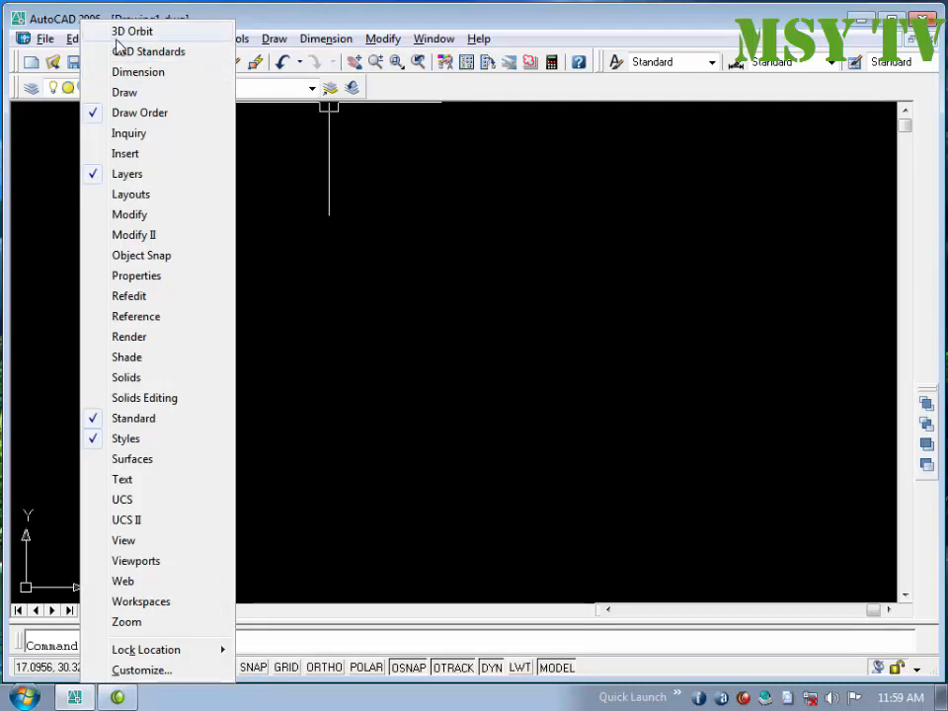
left_click(116, 40)
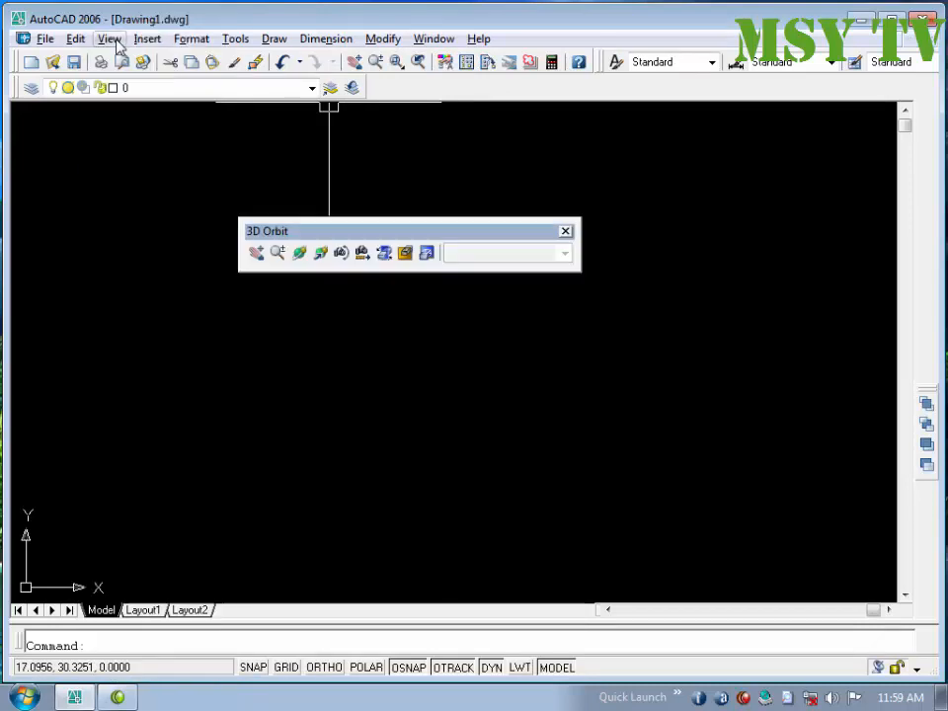
right_click(249, 57)
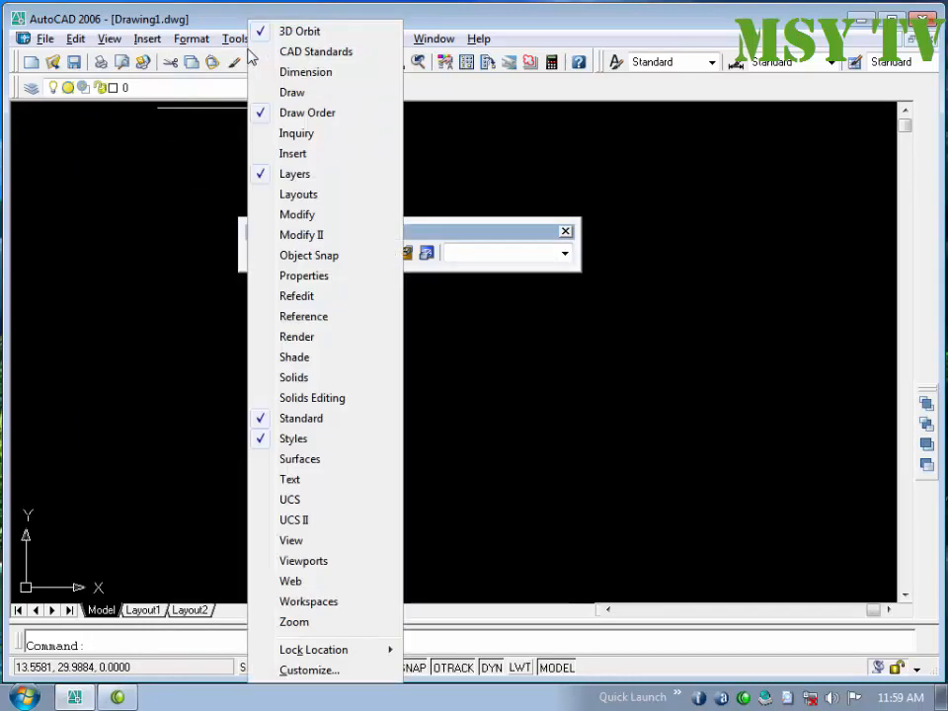
left_click(271, 96)
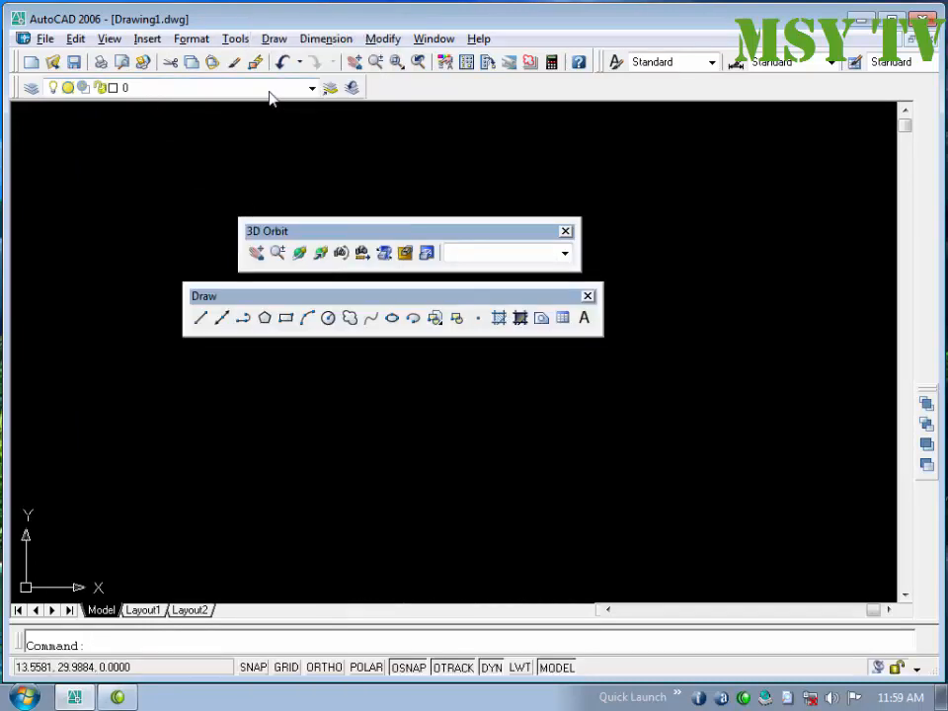
Turn the Modify, Shade and View toolbars back on
right_click(282, 67)
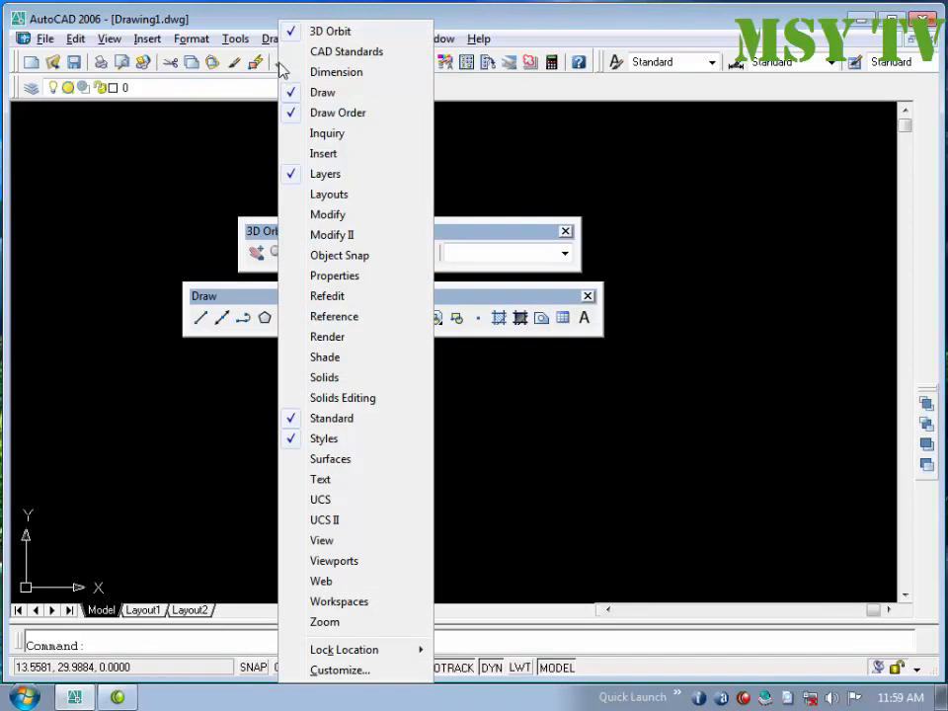
left_click(354, 214)
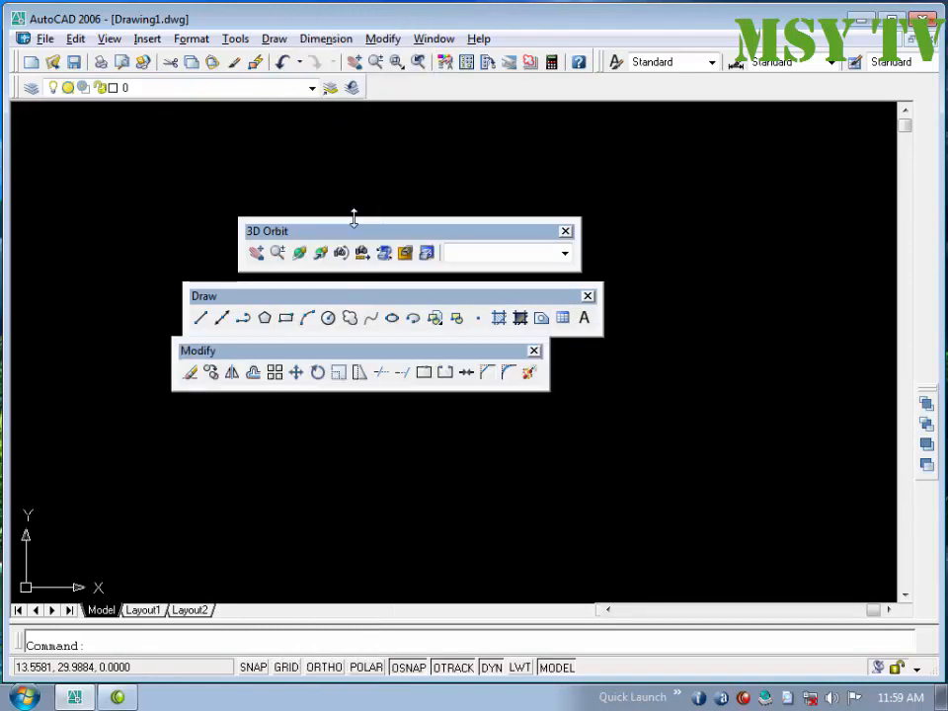
right_click(334, 87)
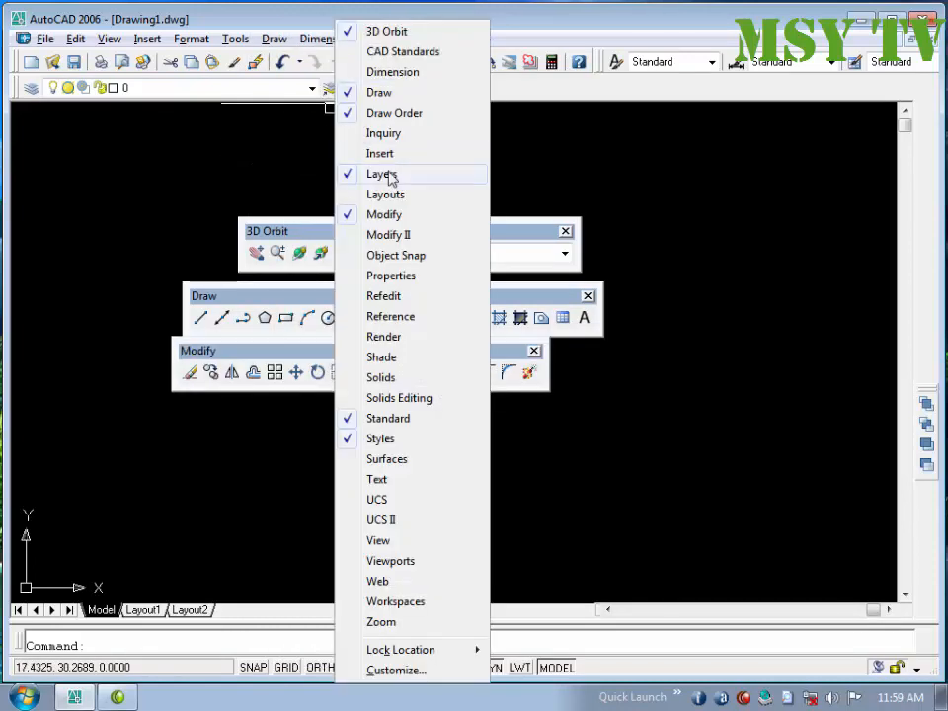
left_click(407, 358)
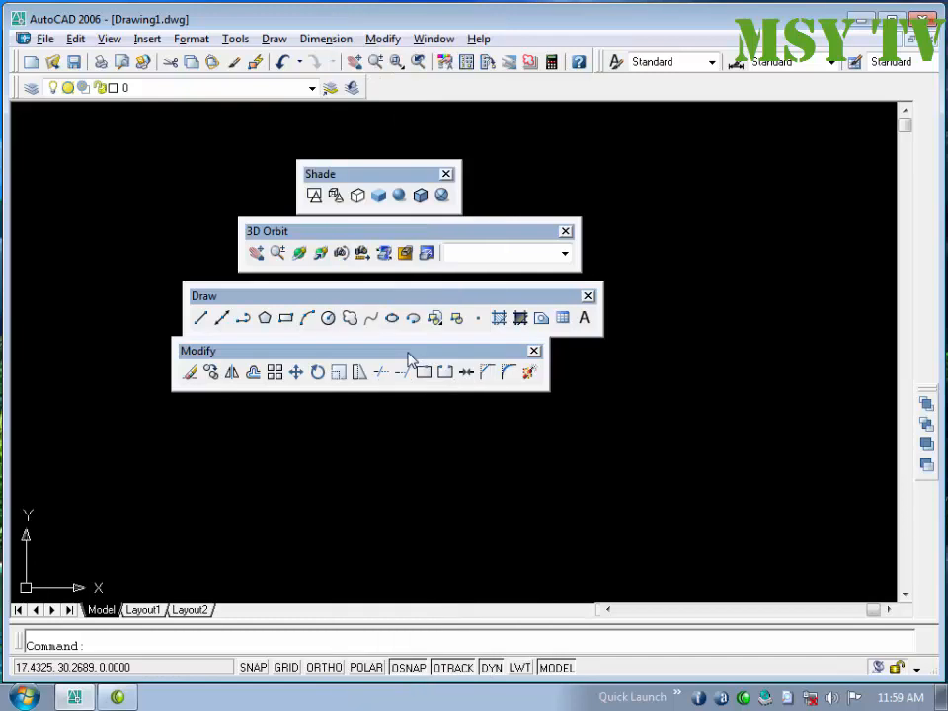
right_click(364, 89)
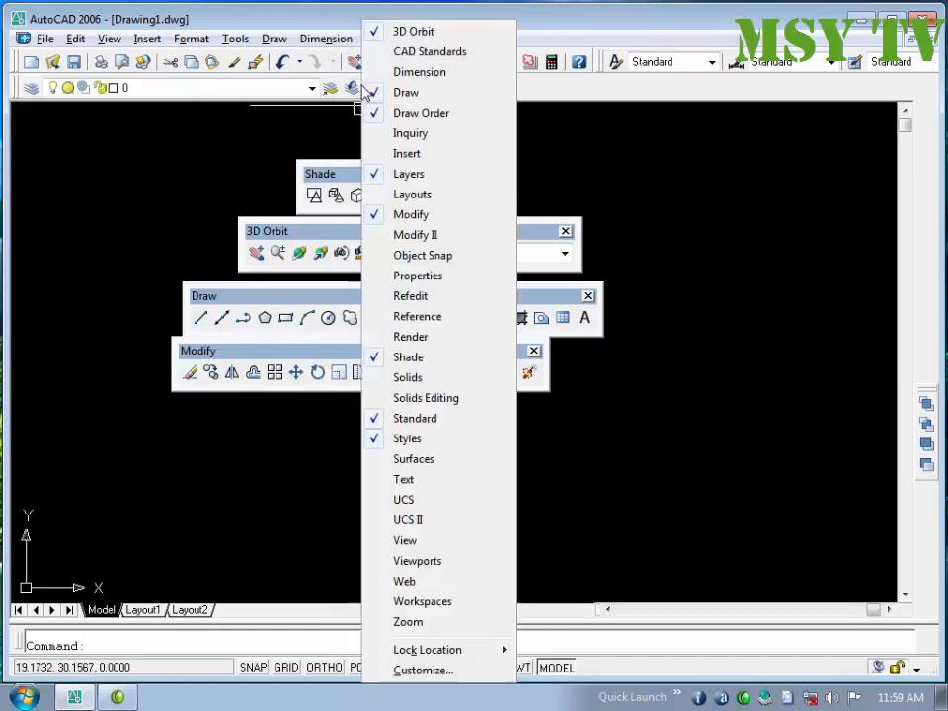
left_click(442, 550)
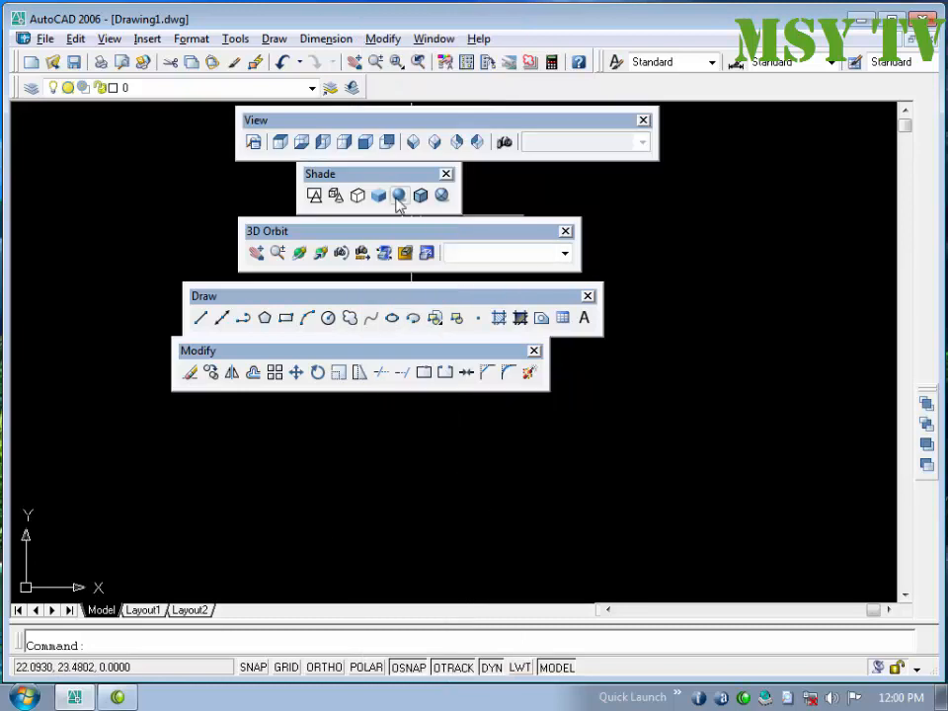
Dock View, Shade and 3D Orbit along the drawing area's right edge, and Modify and Draw along its left edge
left_click_drag(380, 124, 934, 242)
left_click_drag(360, 193, 911, 180)
left_click_drag(702, 368, 907, 365)
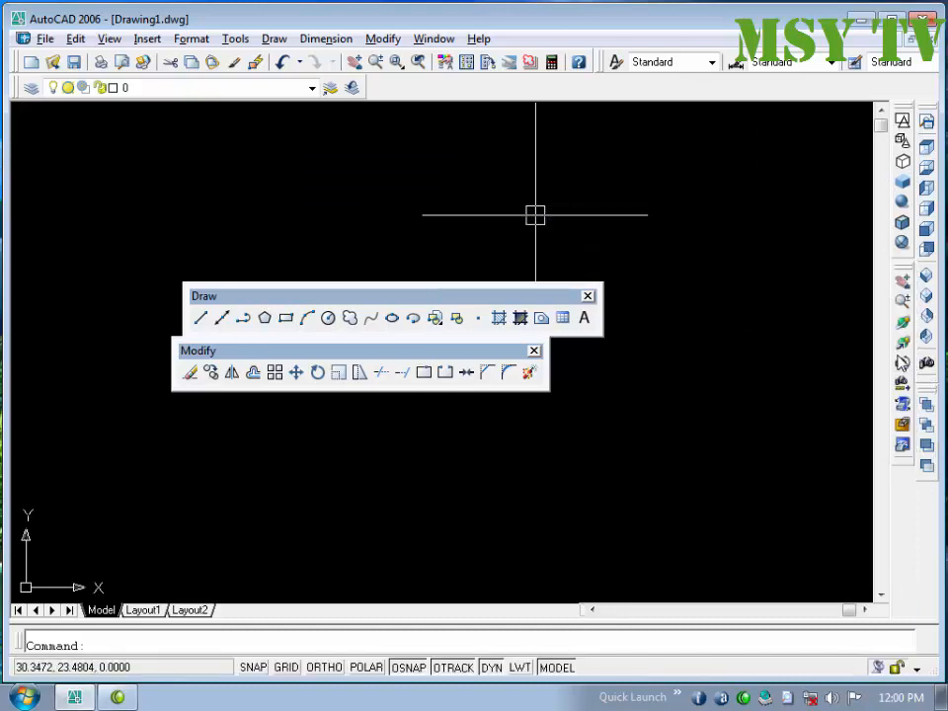
left_click_drag(409, 354, 24, 278)
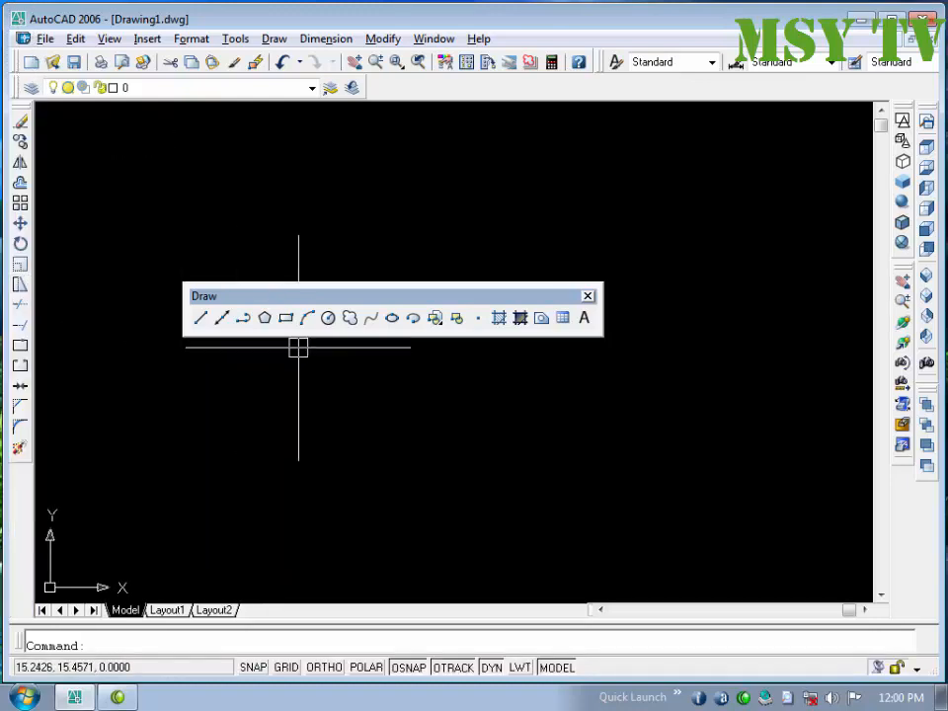
mouse_move(324, 308)
left_mouse_down()
mouse_move(89, 252)
mouse_move(48, 222)
mouse_move(43, 312)
left_mouse_up()
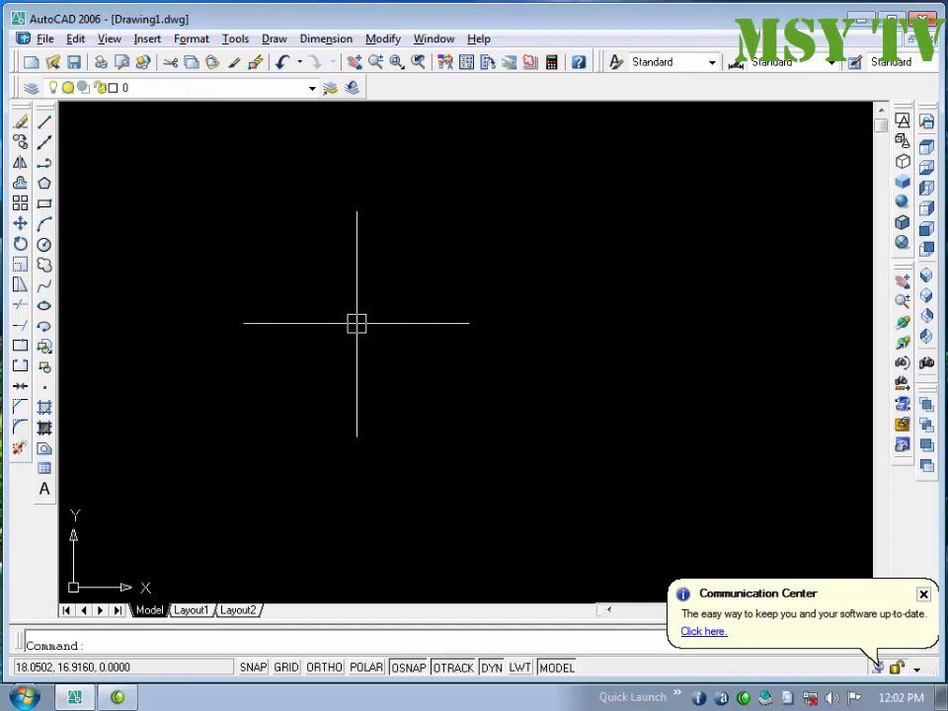
Draw a connected zigzag of six line segments across the drawing area, starting at about 6.5, 26.2
type("L")
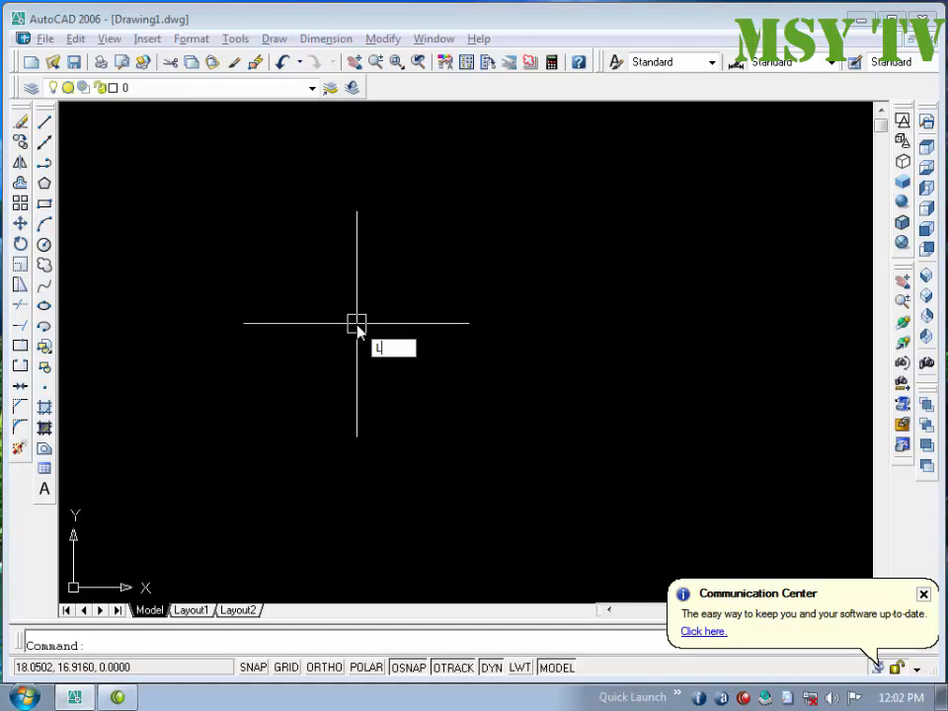
key("Return")
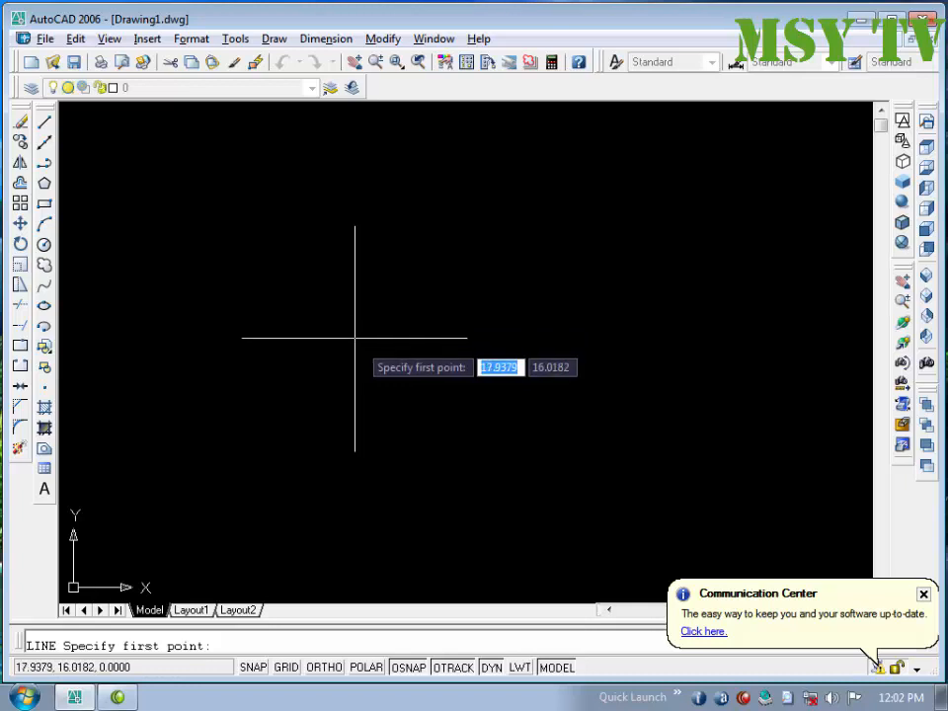
left_click(167, 170)
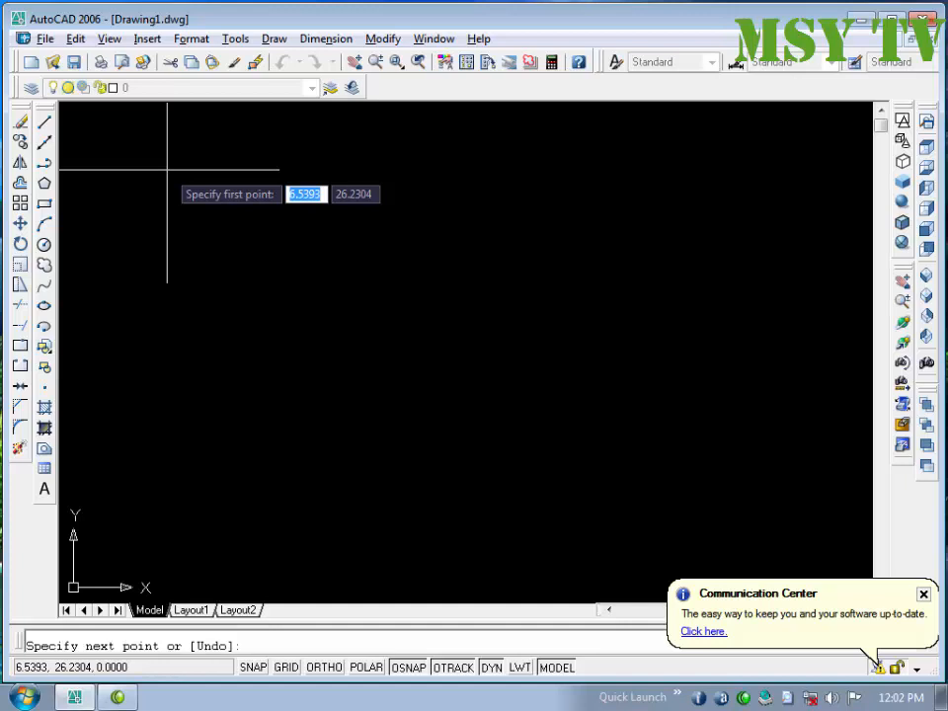
left_click(188, 461)
left_click(329, 242)
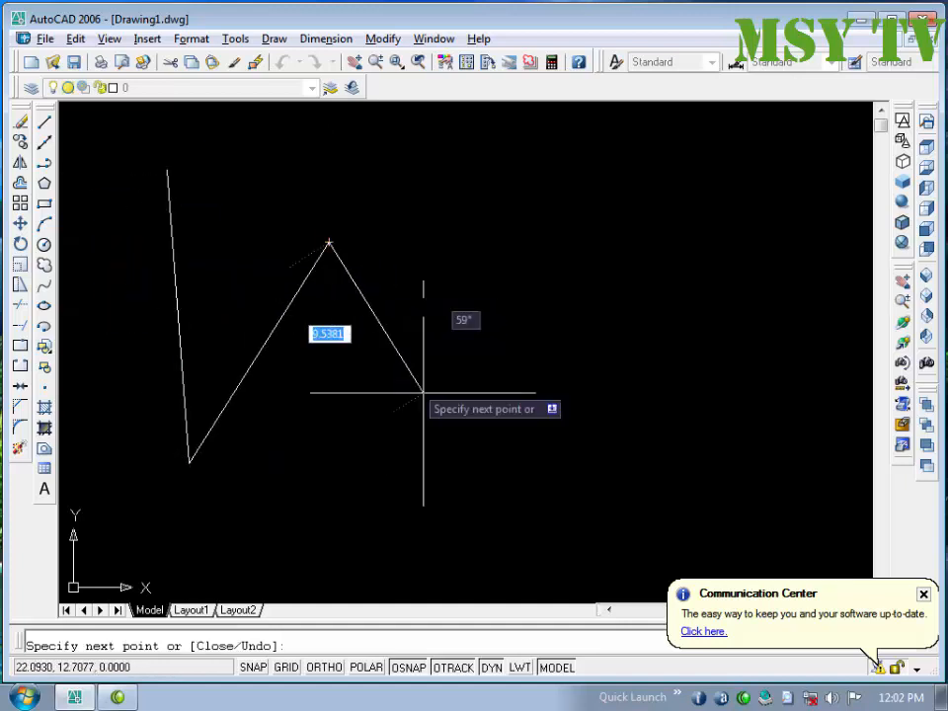
left_click(500, 461)
left_click(533, 225)
left_click(745, 363)
left_click(775, 182)
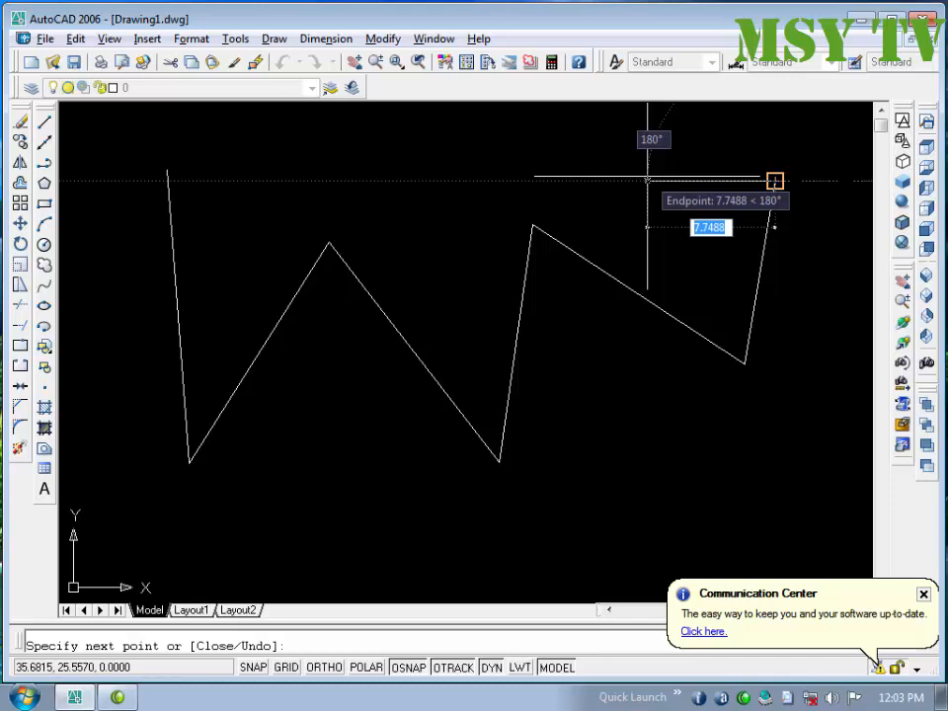
left_click(774, 181)
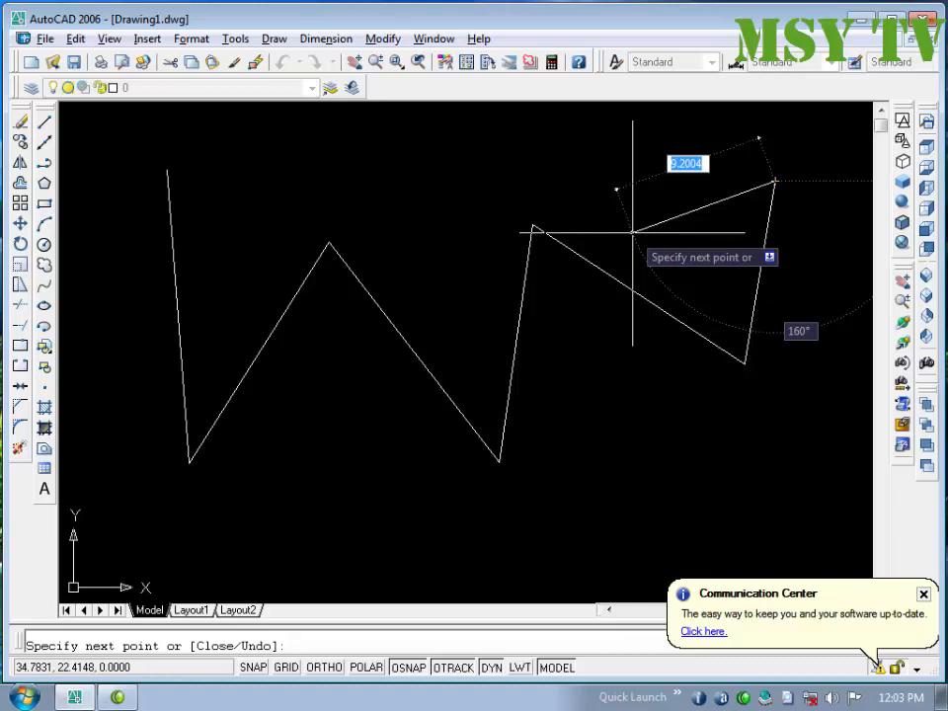
key("Return")
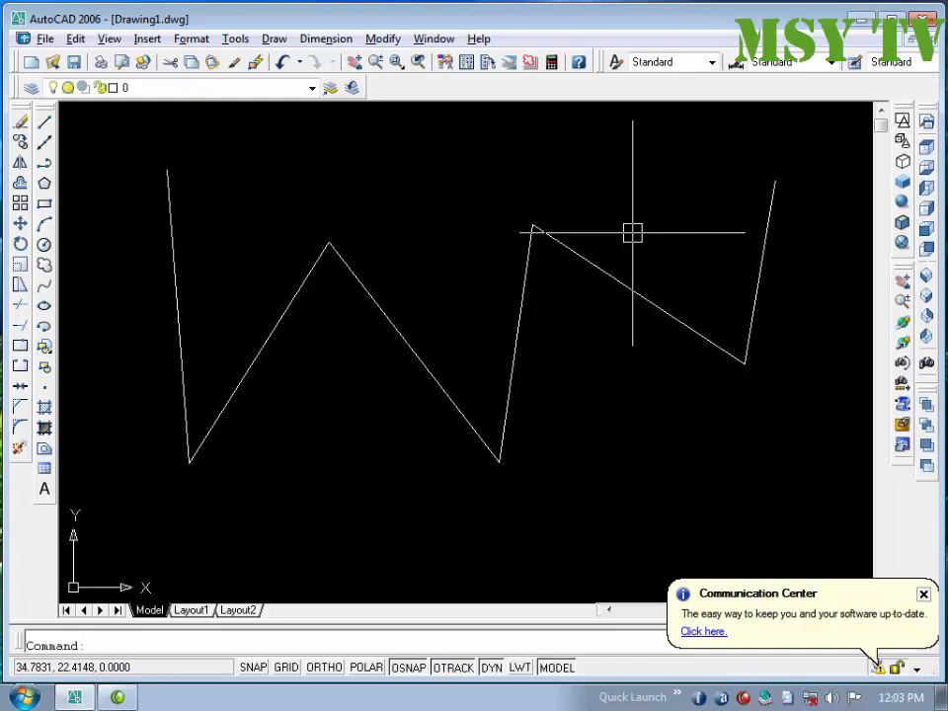
Draw a second chain of five connected line segments crossing the first zigzag, ending at about 38.2, 24.9
key("Return")
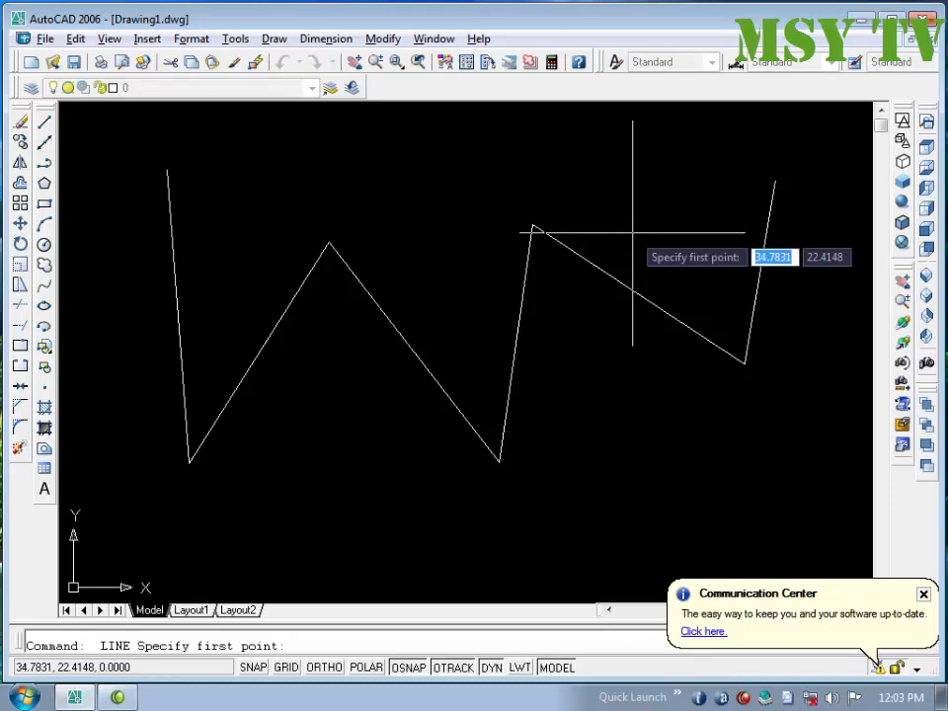
left_click(431, 188)
left_click(389, 497)
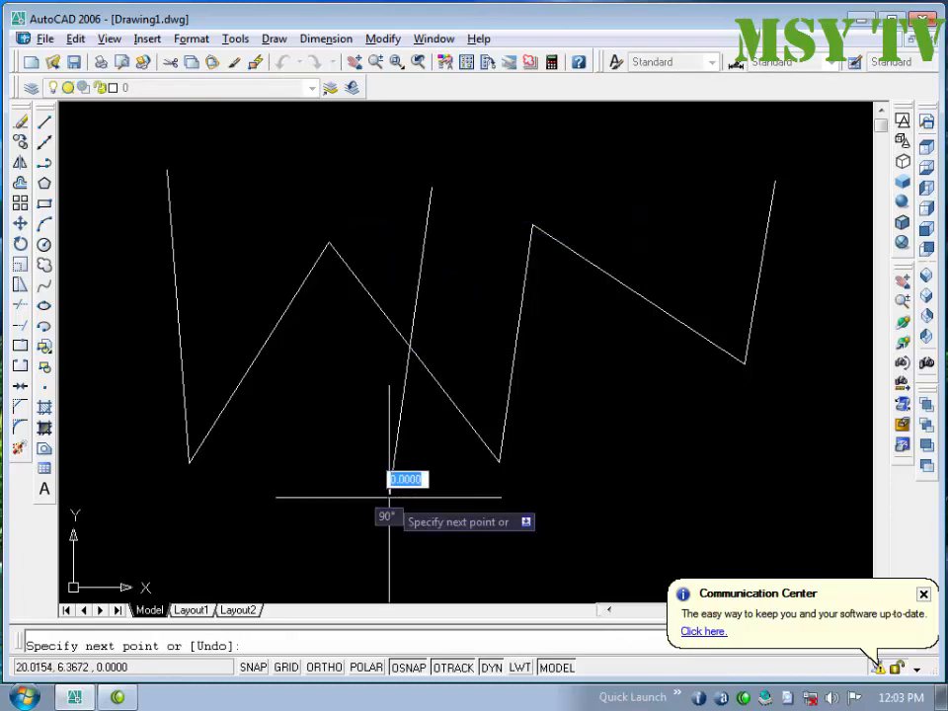
left_click(596, 535)
left_click(639, 352)
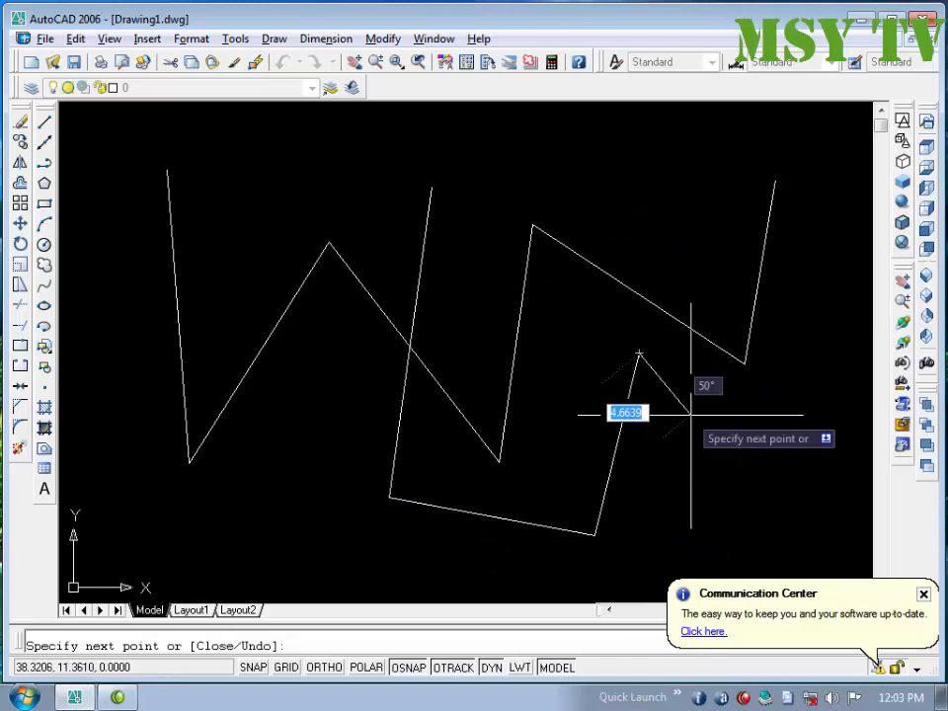
left_click(714, 423)
left_click(688, 193)
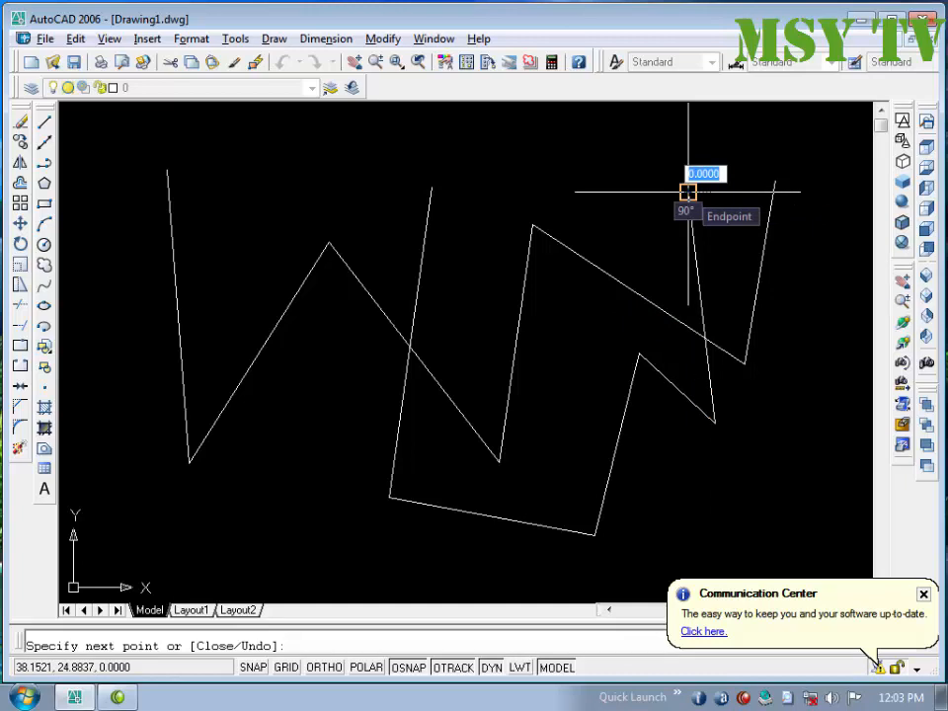
key("Return")
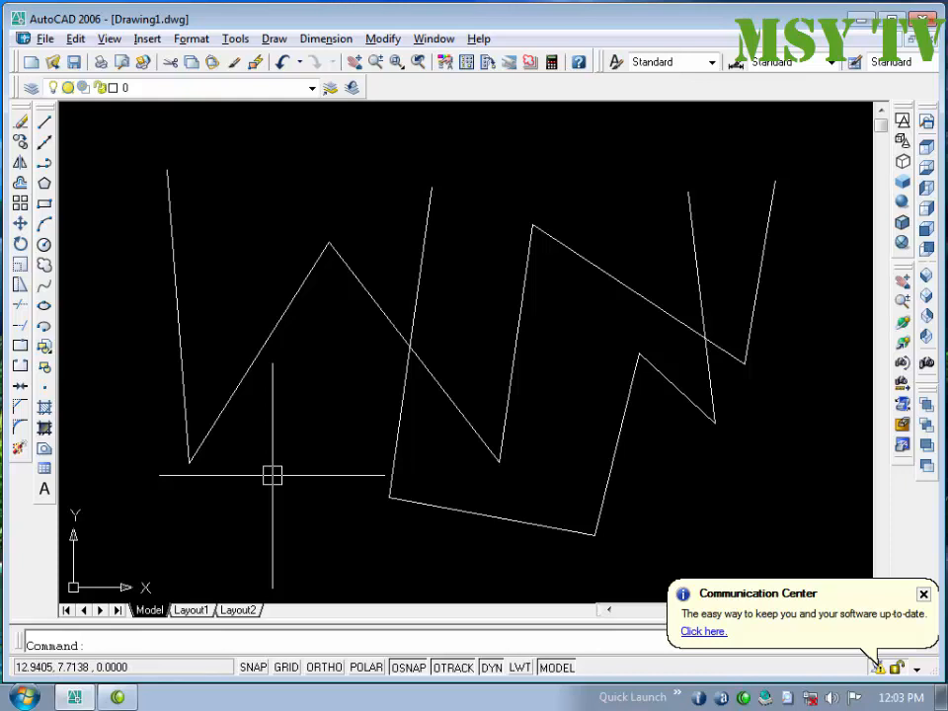
Erase the first three segments of the first zigzag and the first segment of the second chain
type("E")
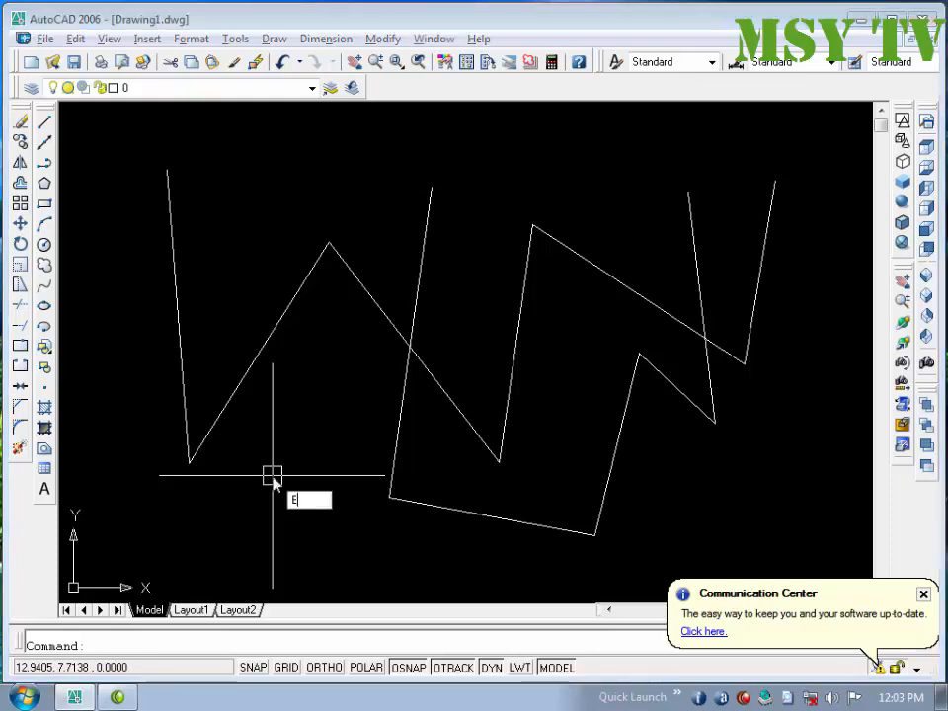
key("Return")
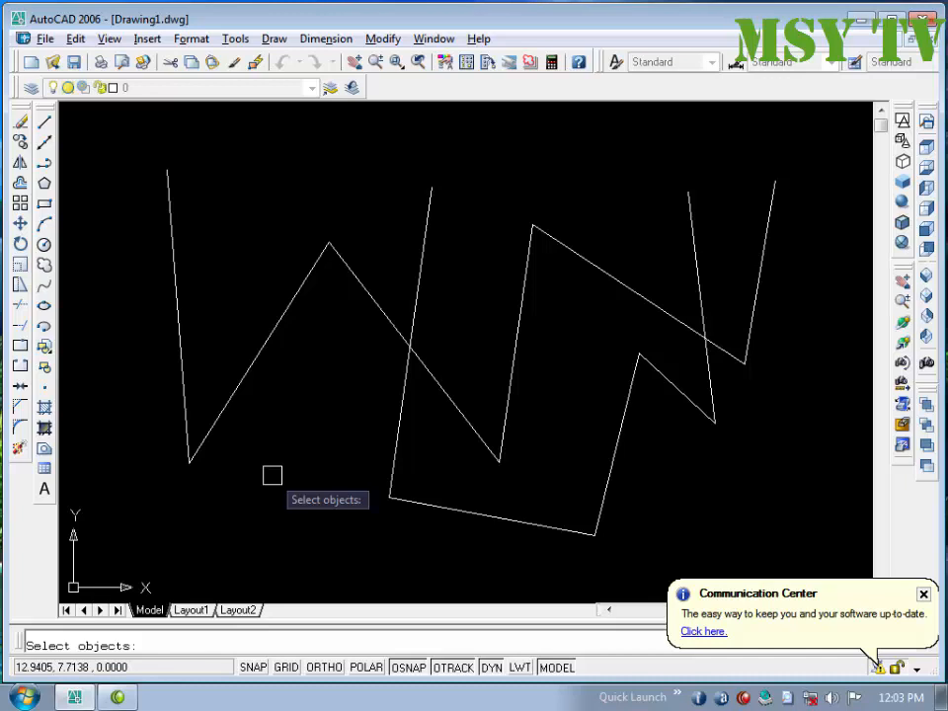
left_click(178, 367)
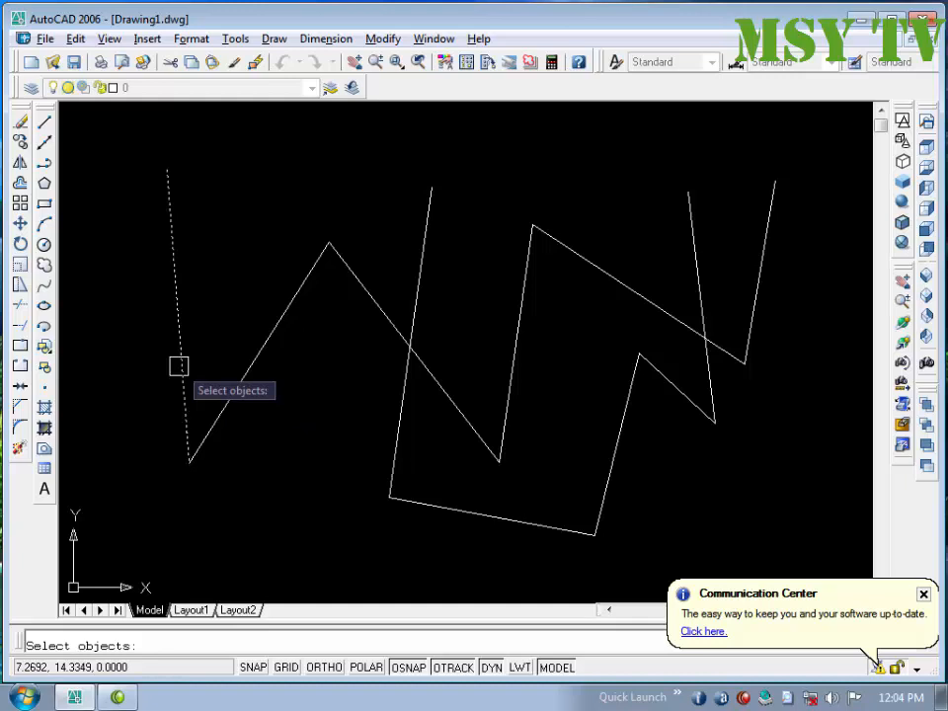
left_click(243, 383)
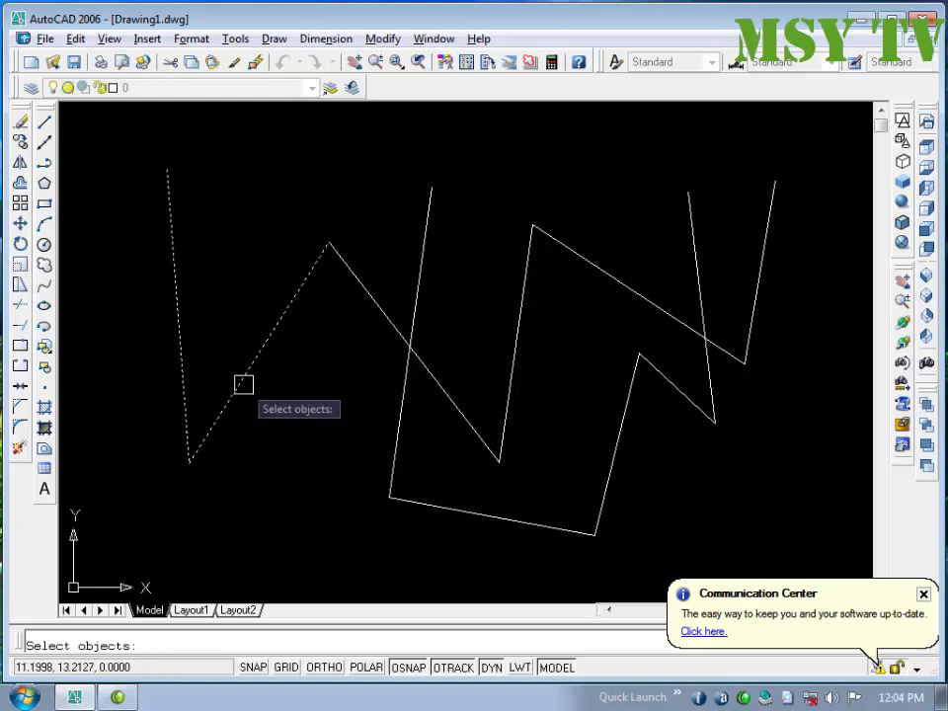
left_click(356, 284)
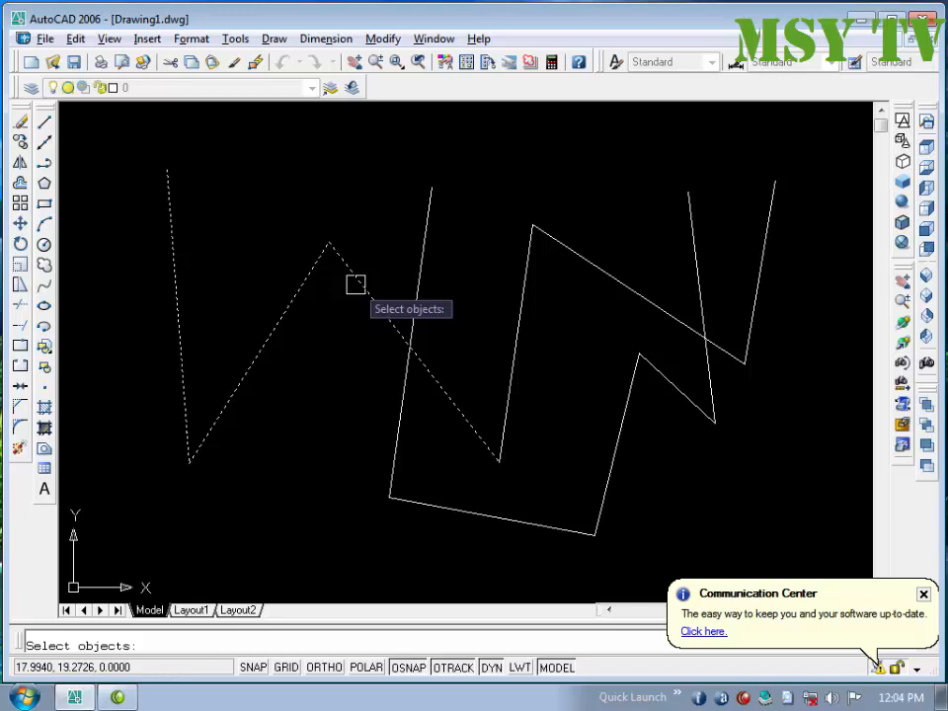
left_click(421, 263)
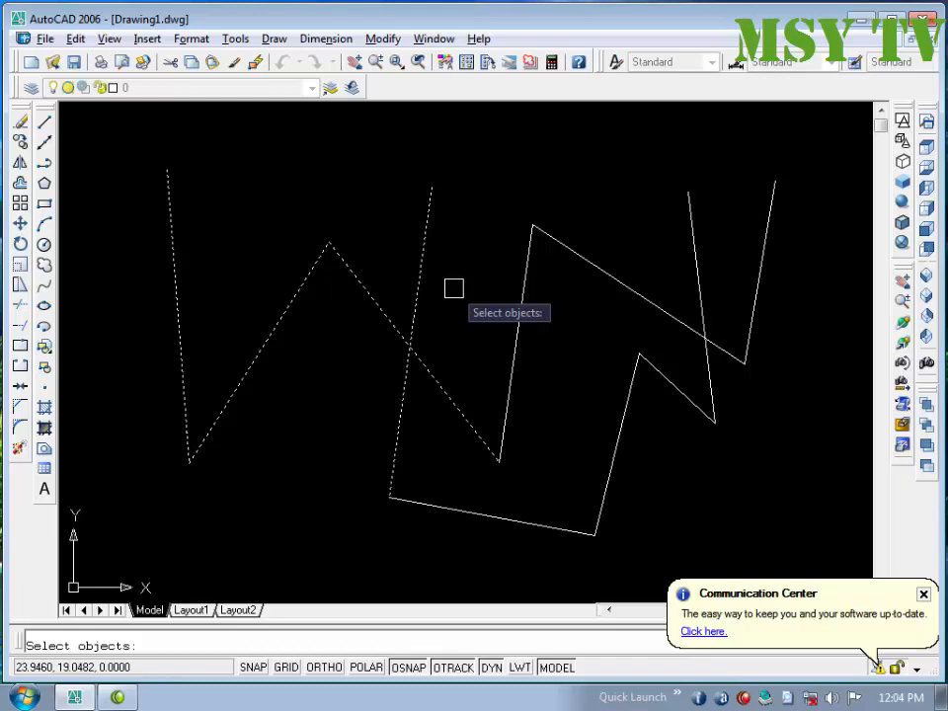
key("Return")
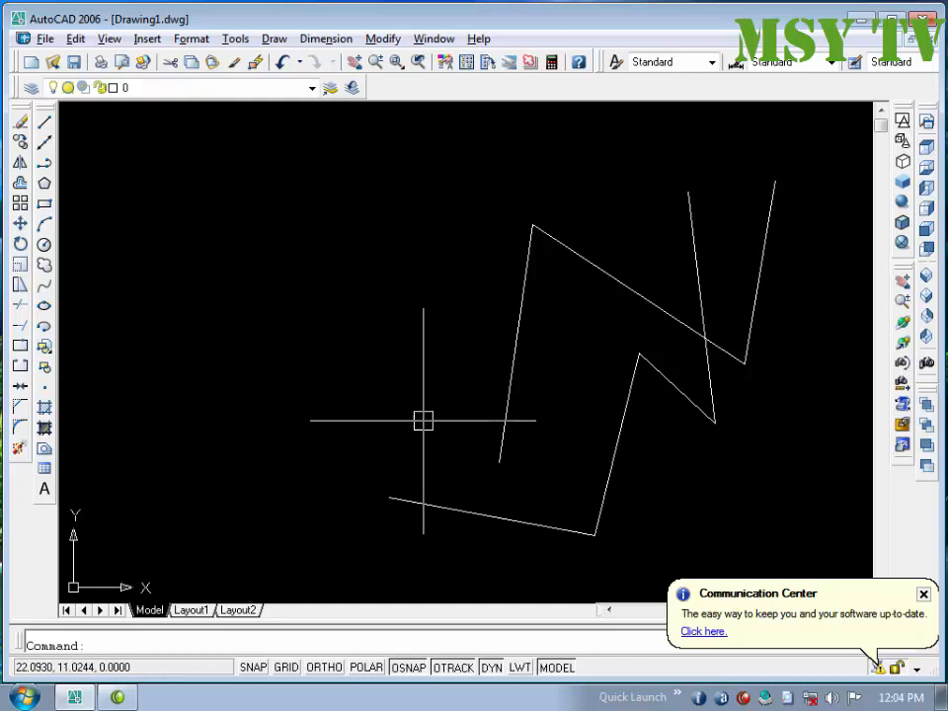
Grip-stretch the lowest sloping line's free left endpoint far up and left, and stretch it back down near its original place
left_click(433, 499)
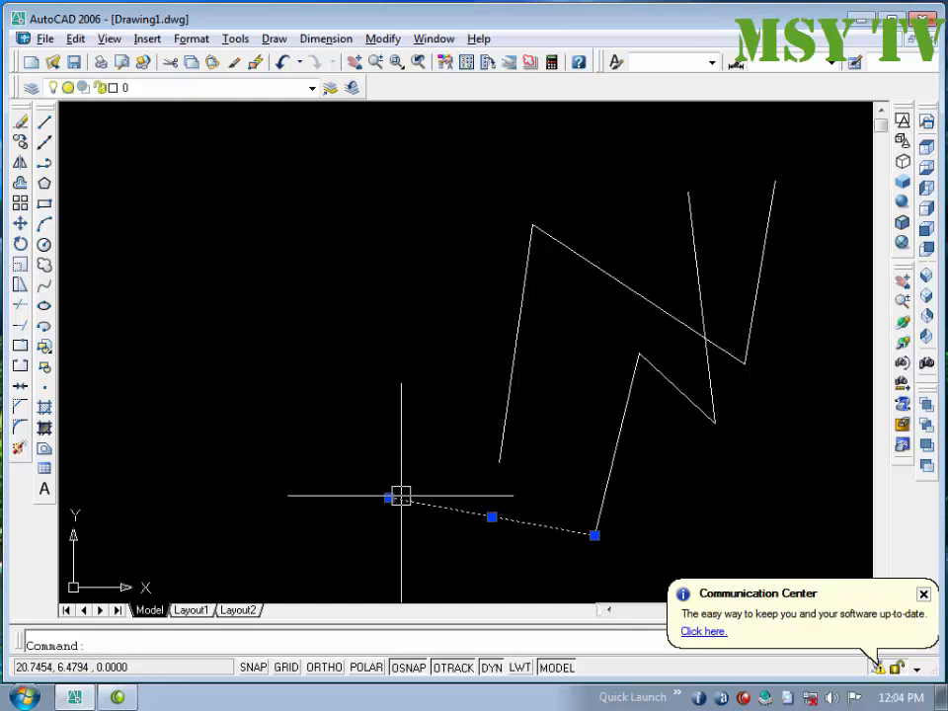
mouse_move(390, 497)
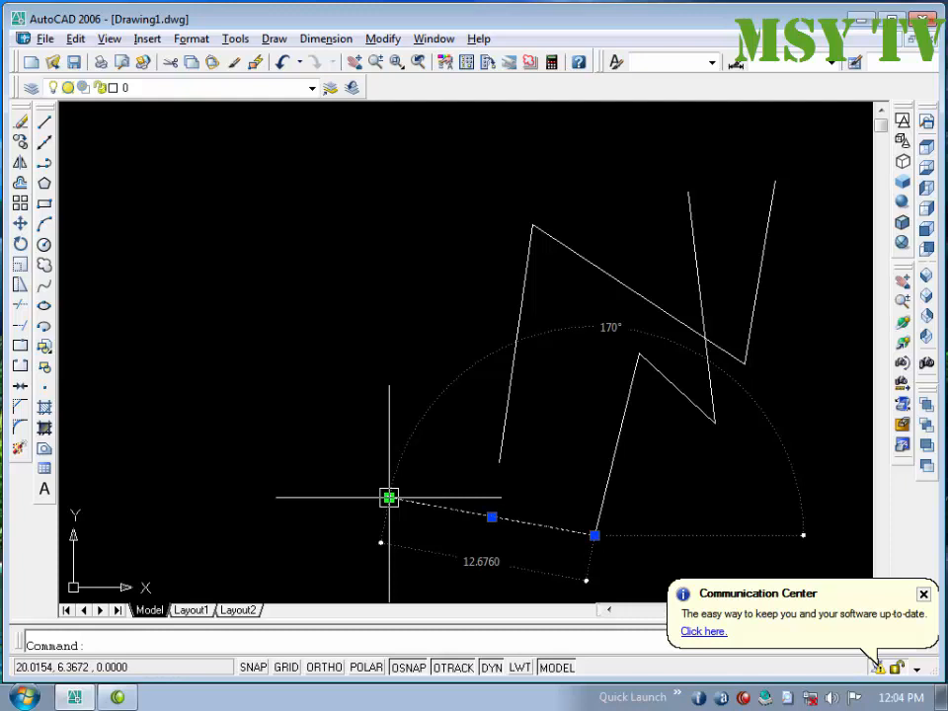
left_click(390, 497)
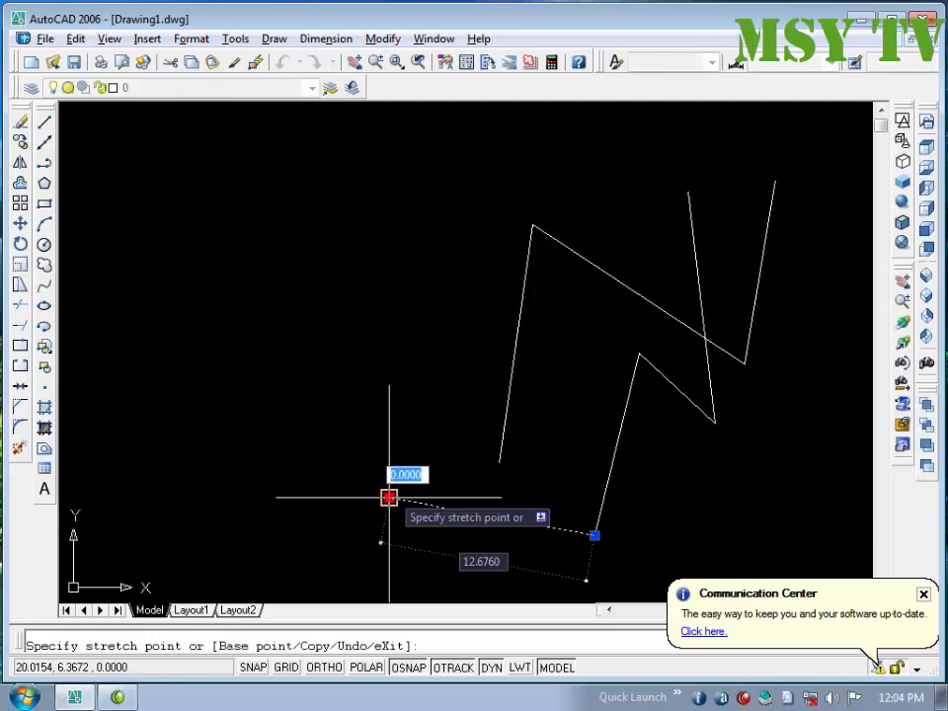
left_click(220, 252)
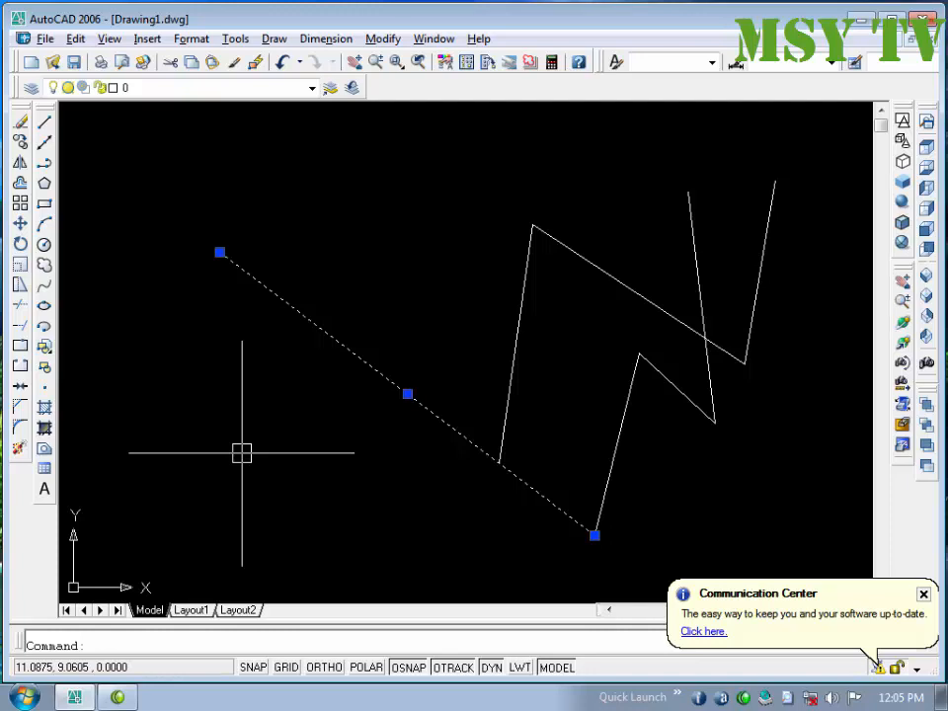
left_click(220, 252)
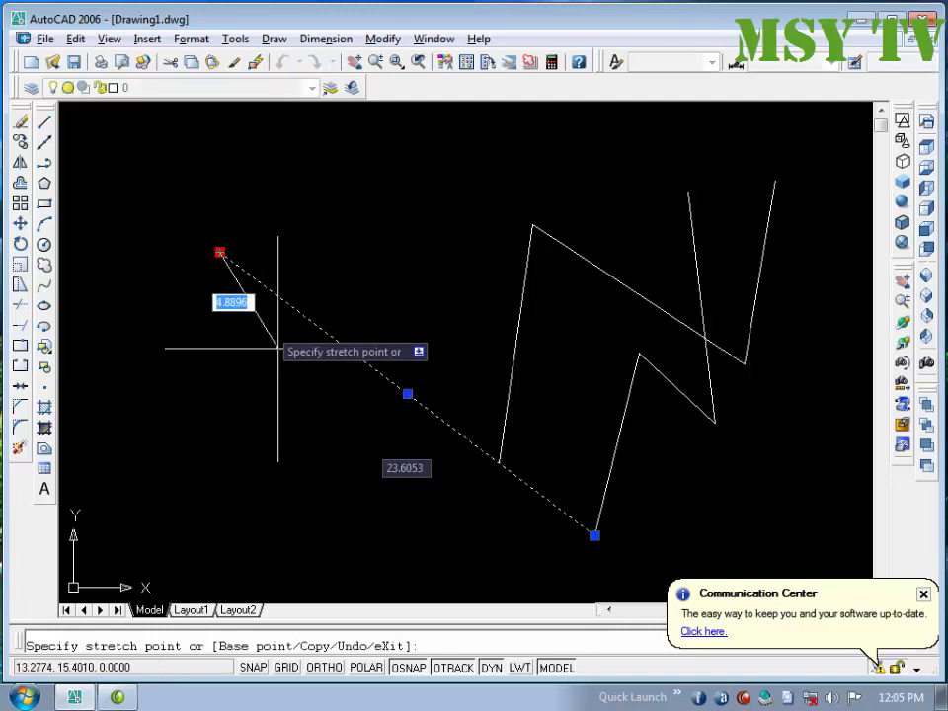
left_click(361, 444)
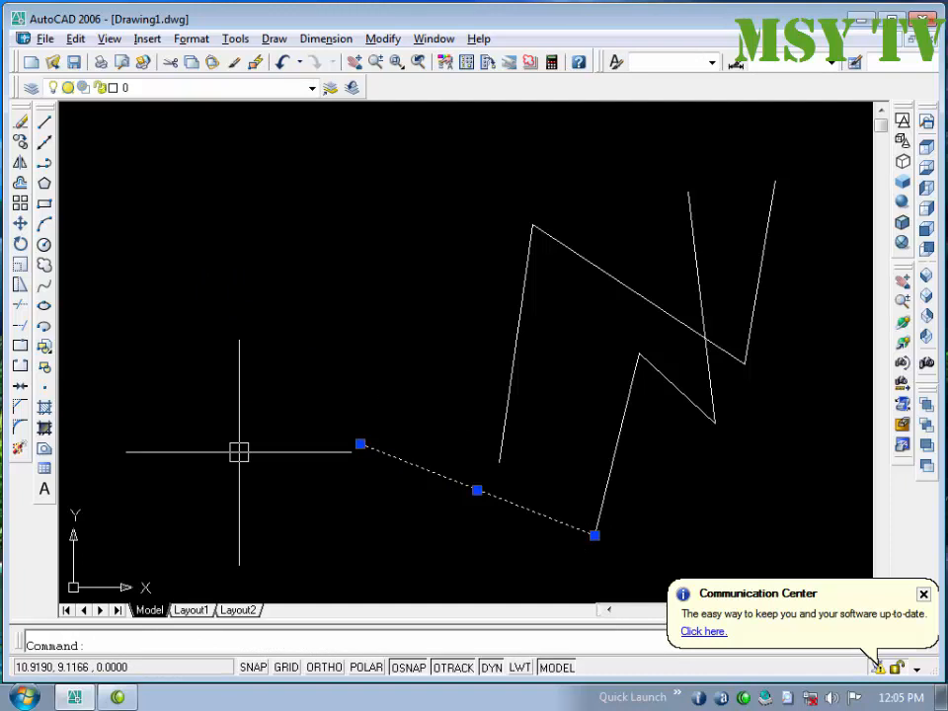
Delete the stretched line and all remaining segments of both zigzag chains, emptying the drawing
key("Delete")
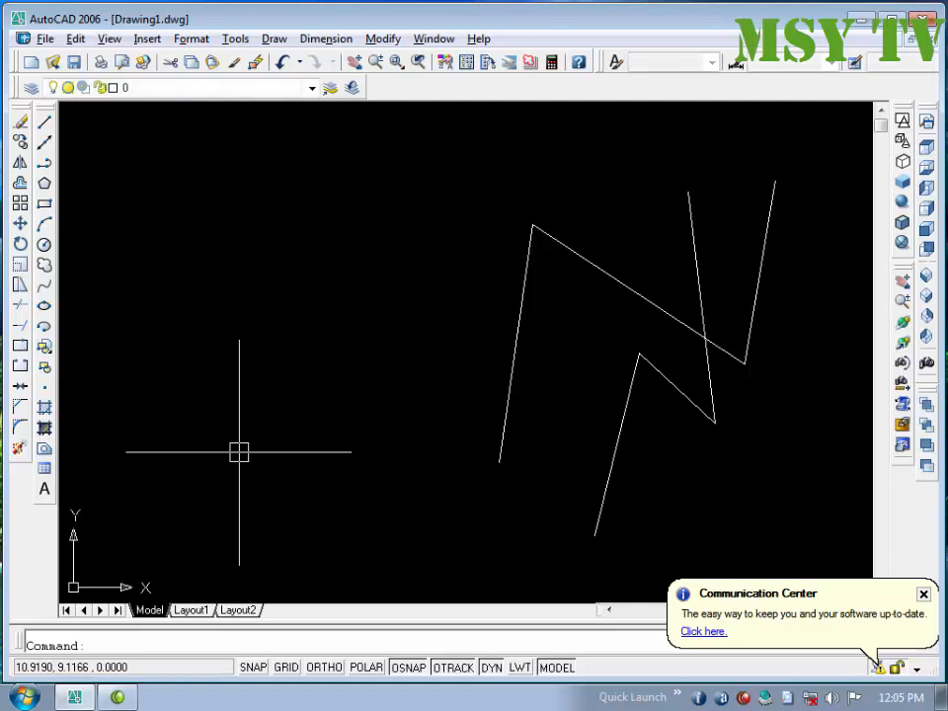
left_click(501, 414)
left_click(614, 275)
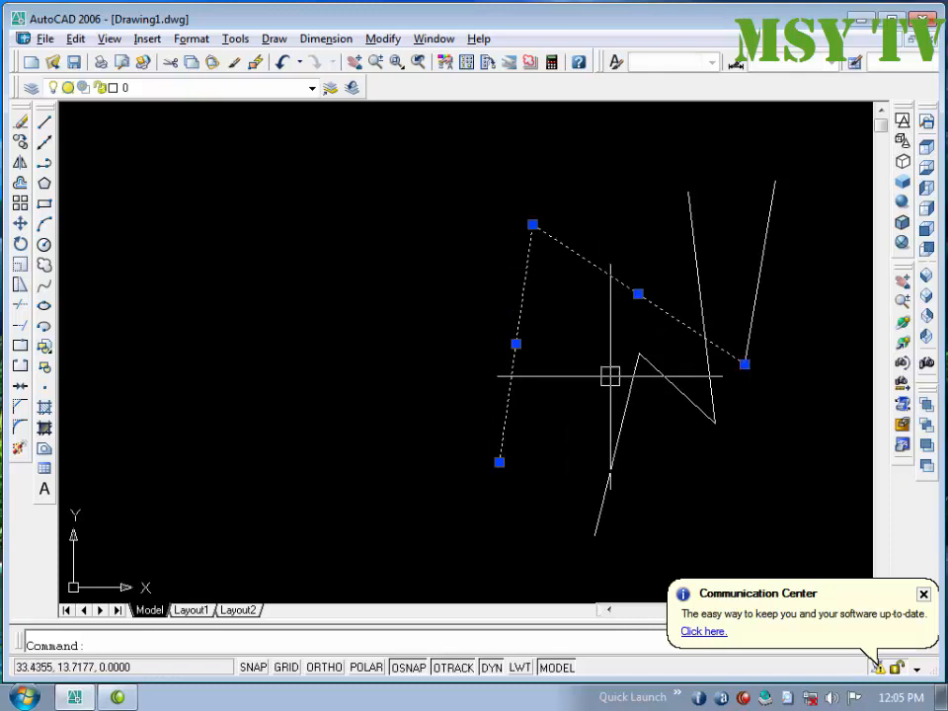
left_click(617, 444)
left_click(801, 495)
left_click(696, 346)
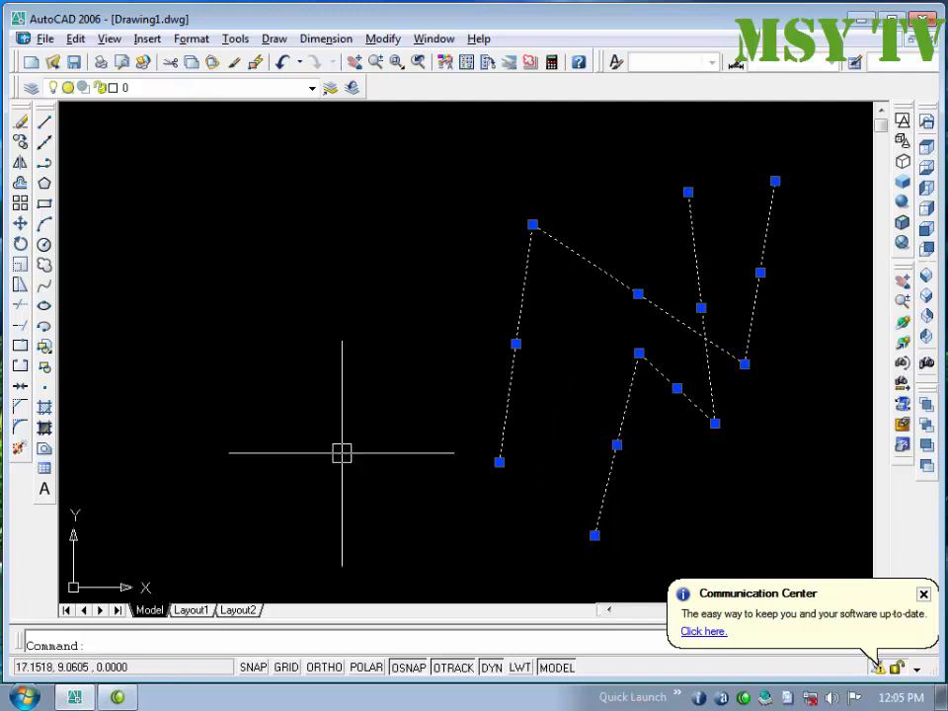
key("Delete")
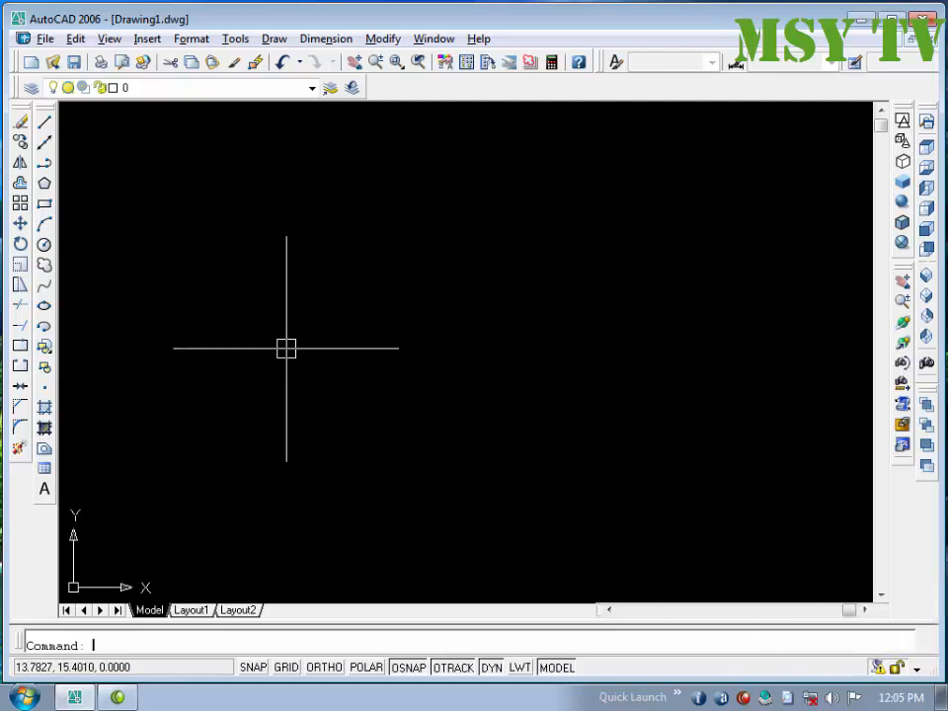
Draw a connected zigzag of five segments with the Line command in the left half of the drawing
type("L")
key("Return")
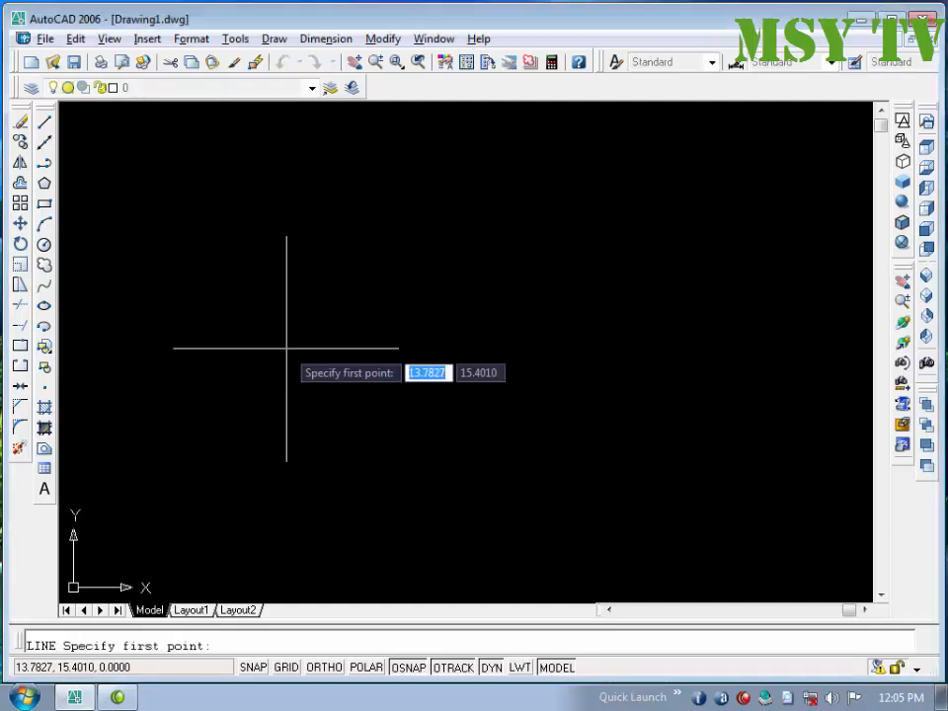
left_click(165, 193)
left_click(165, 426)
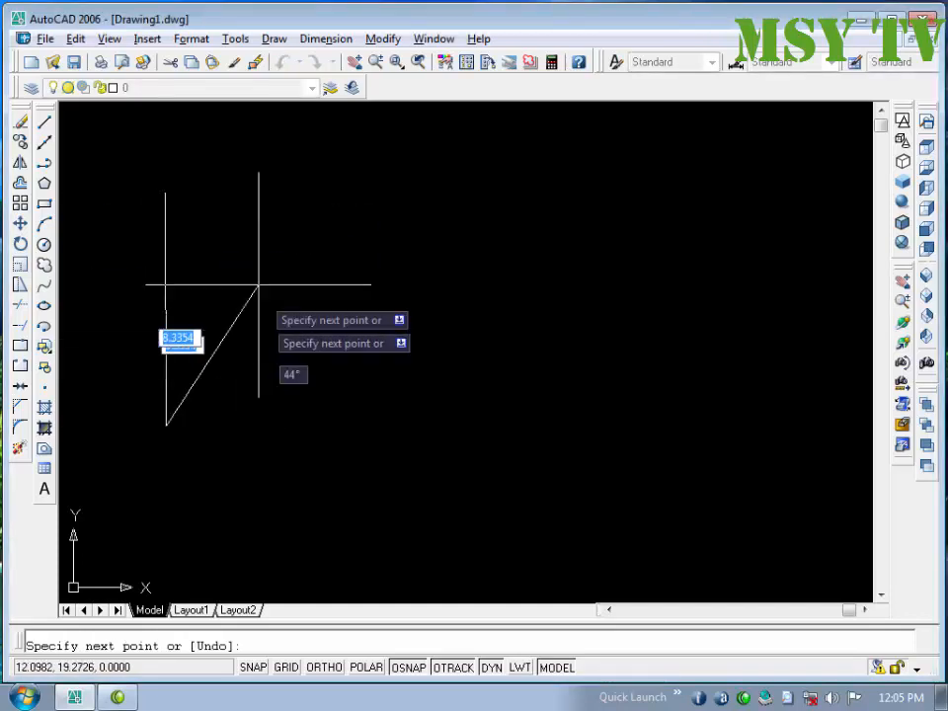
left_click(246, 234)
left_click(322, 407)
left_click(322, 245)
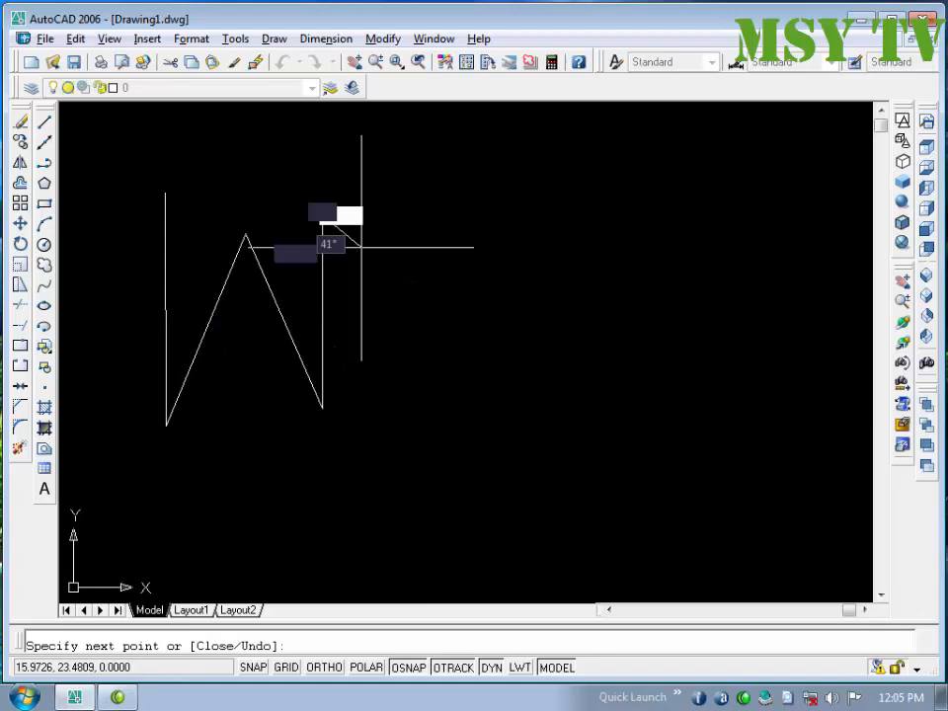
left_click(388, 297)
key("Return")
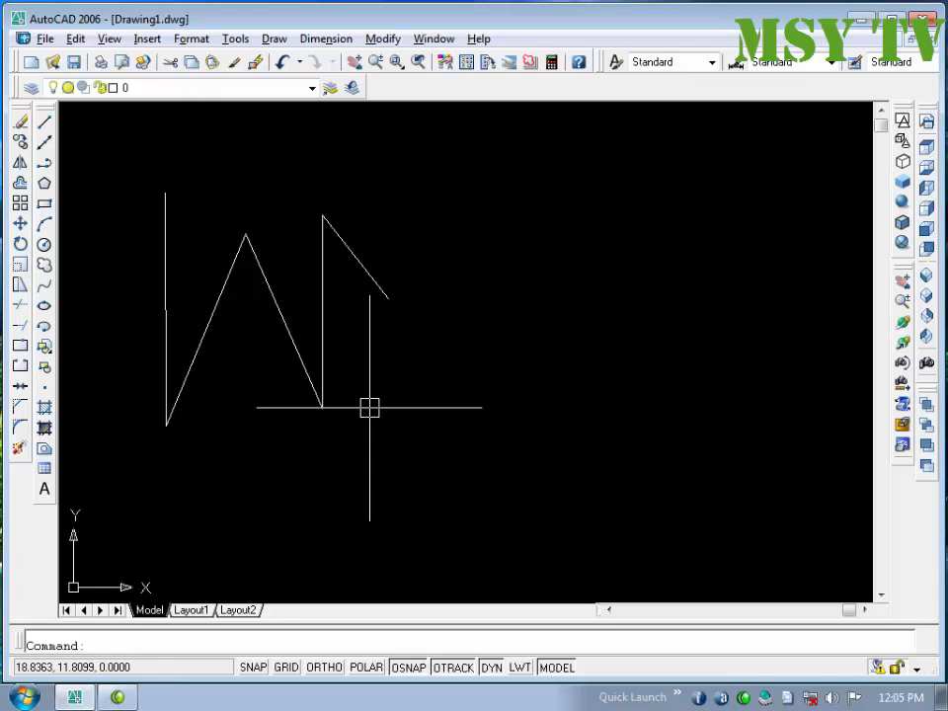
Draw a six-segment zigzag polyline in the right half of the drawing, ending at about 43.0, 25.4
type("PL")
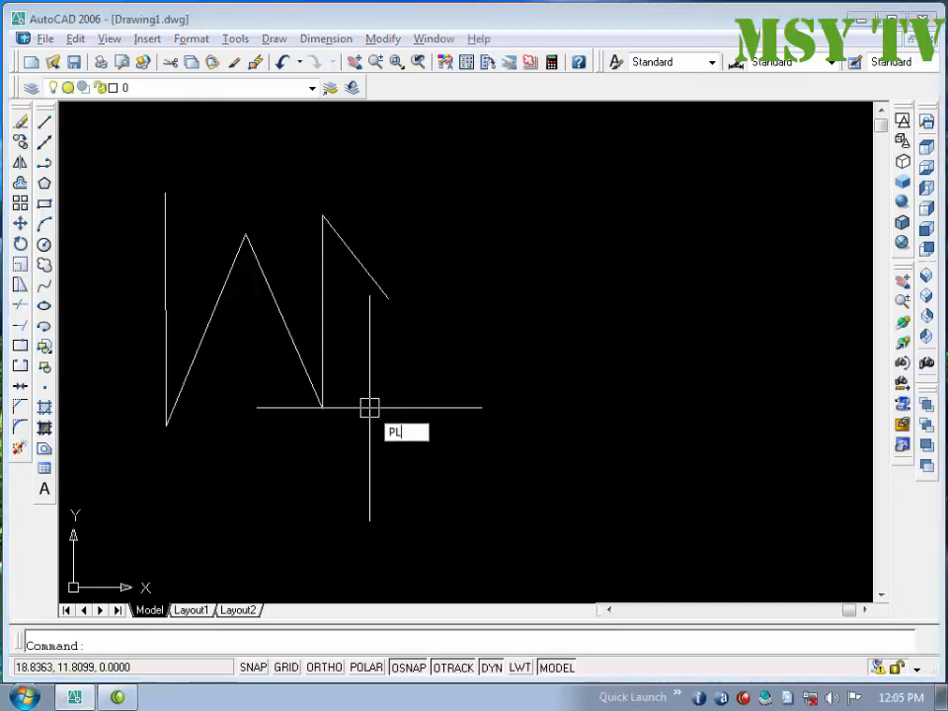
key("Return")
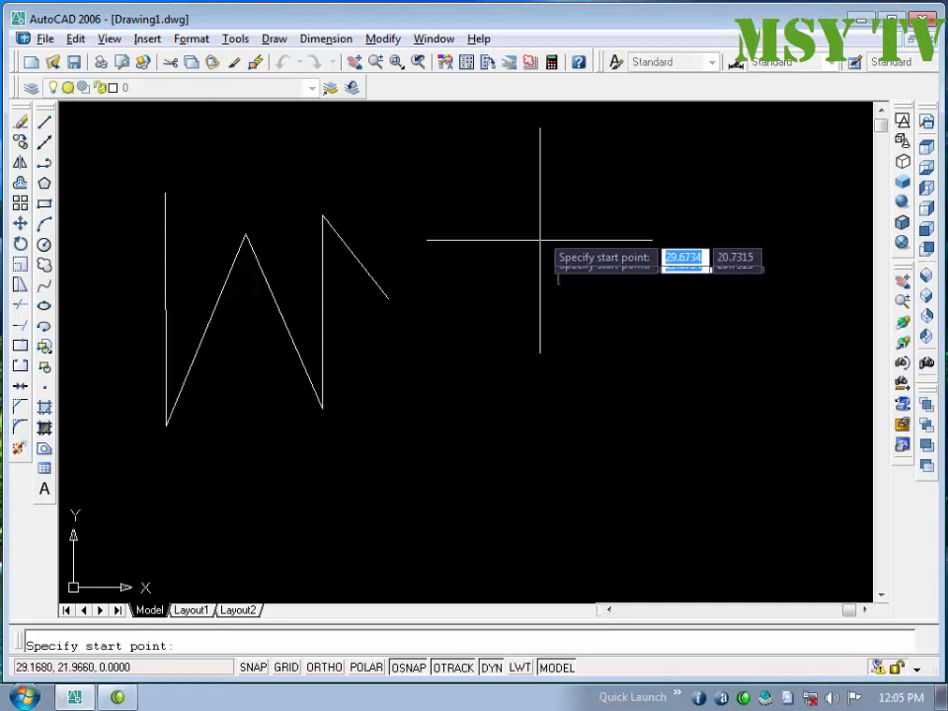
left_click(531, 171)
left_click(541, 429)
left_click(583, 307)
left_click(616, 367)
left_click(667, 212)
left_click(728, 284)
left_click(768, 185)
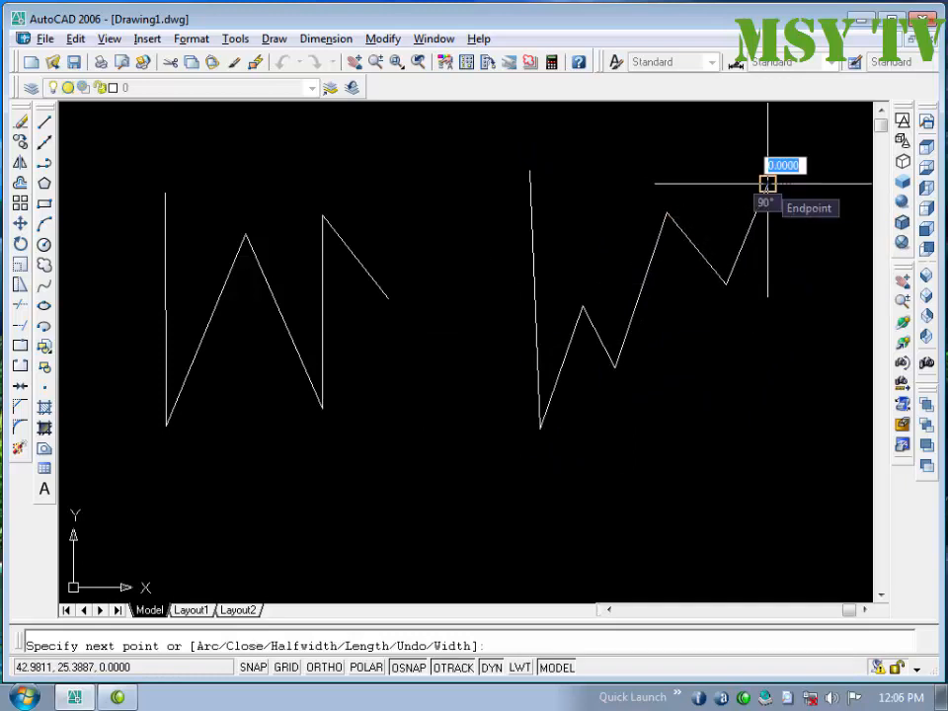
key("Return")
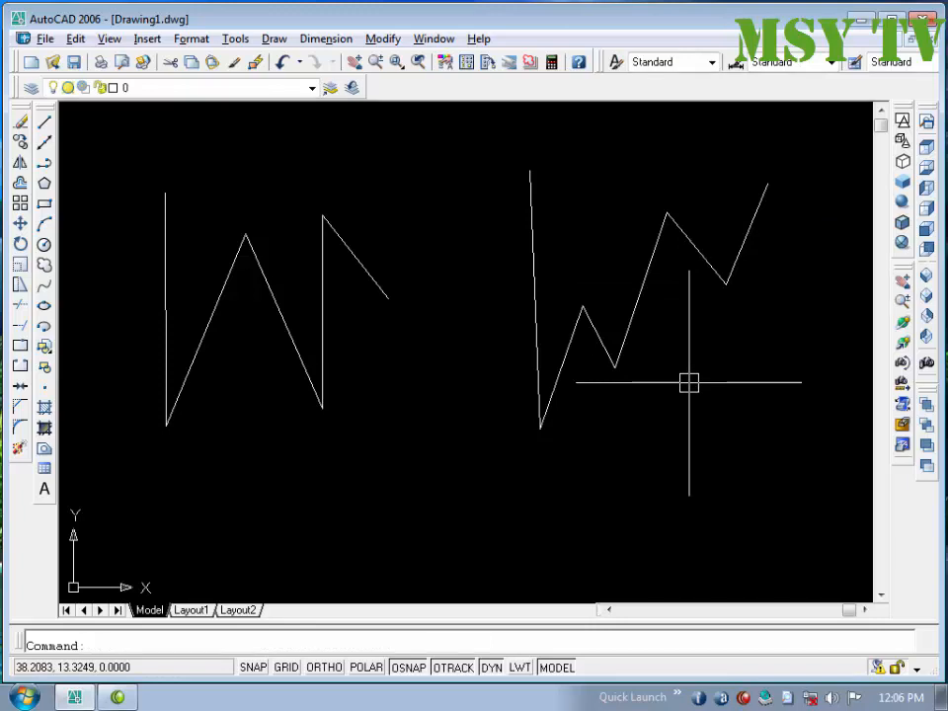
Erase the line zigzag's last three segments and the whole polyline zigzag
type("E")
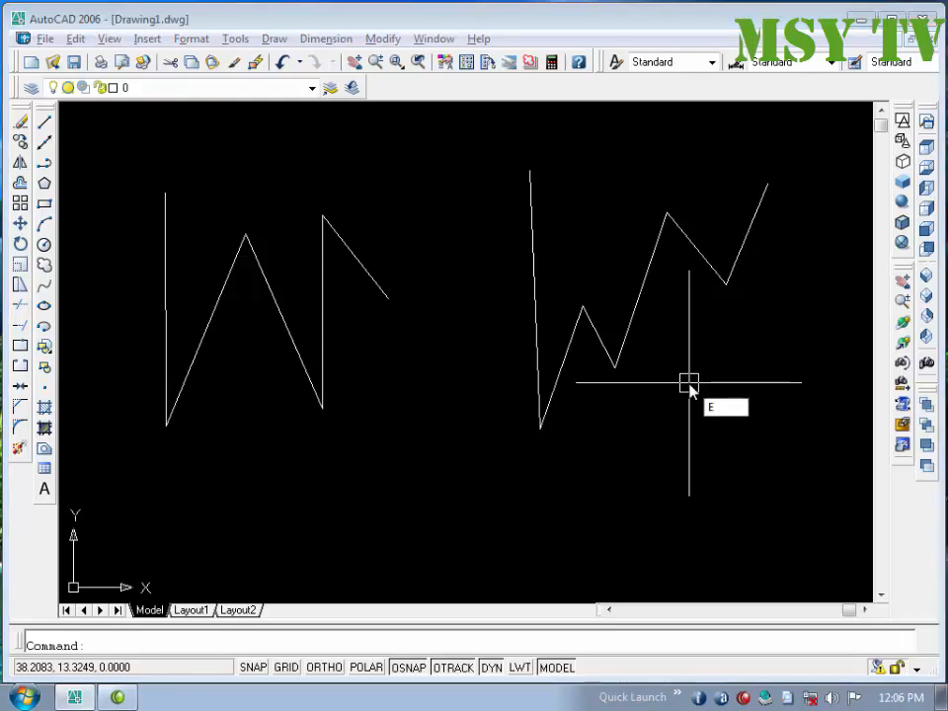
key("Return")
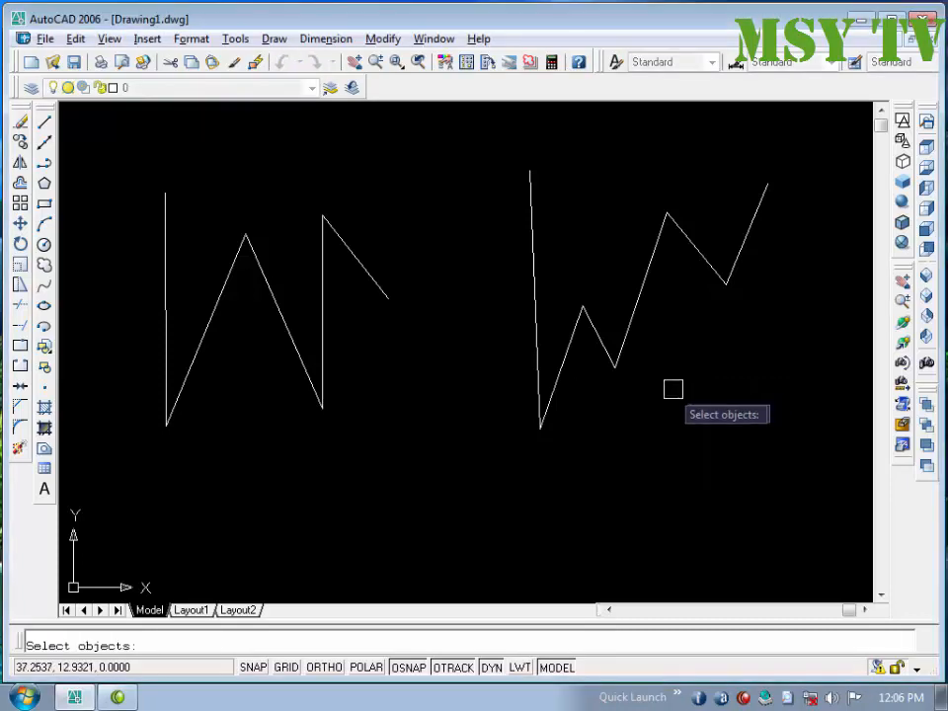
left_click(387, 295)
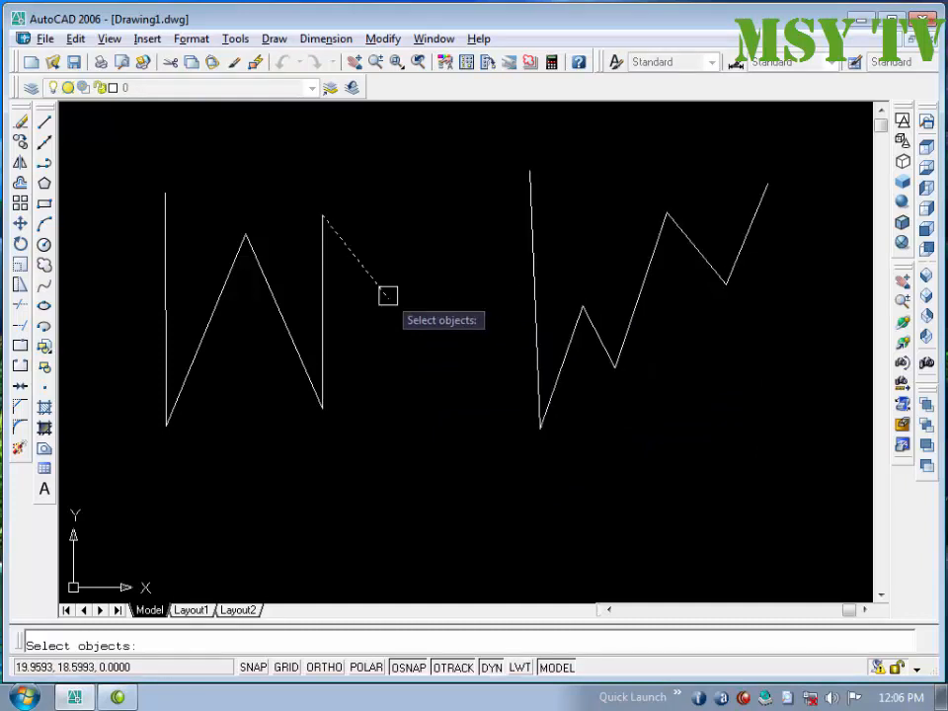
left_click(319, 323)
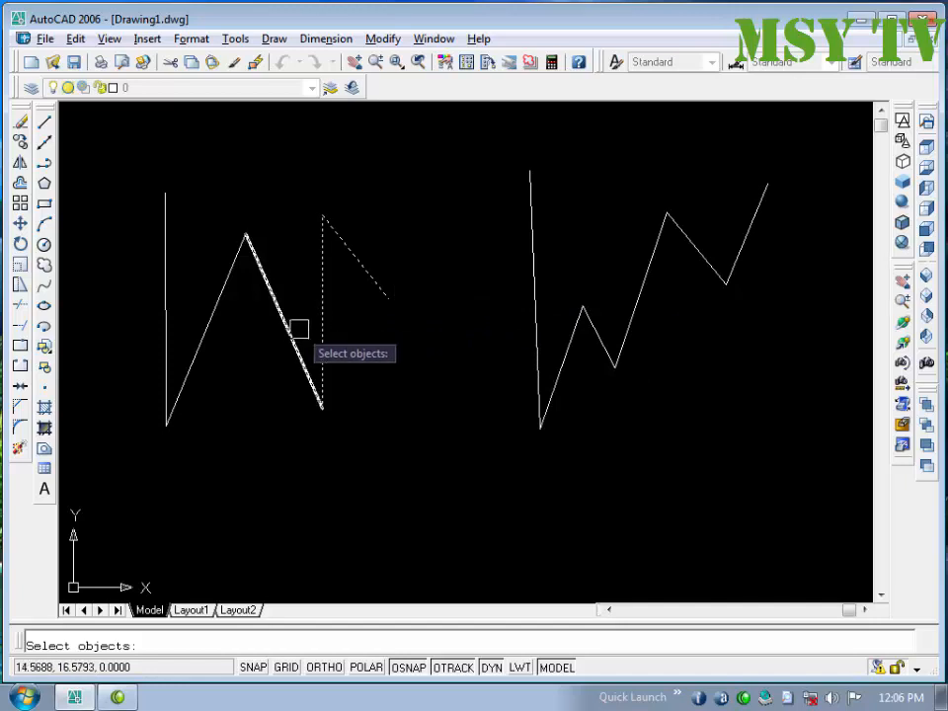
left_click(290, 332)
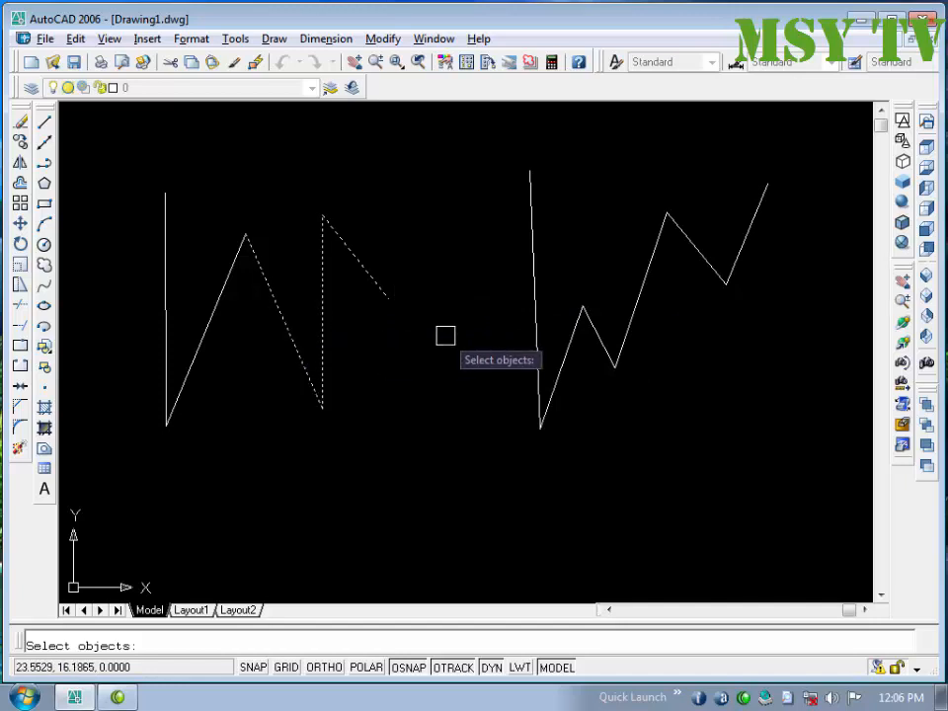
left_click(529, 194)
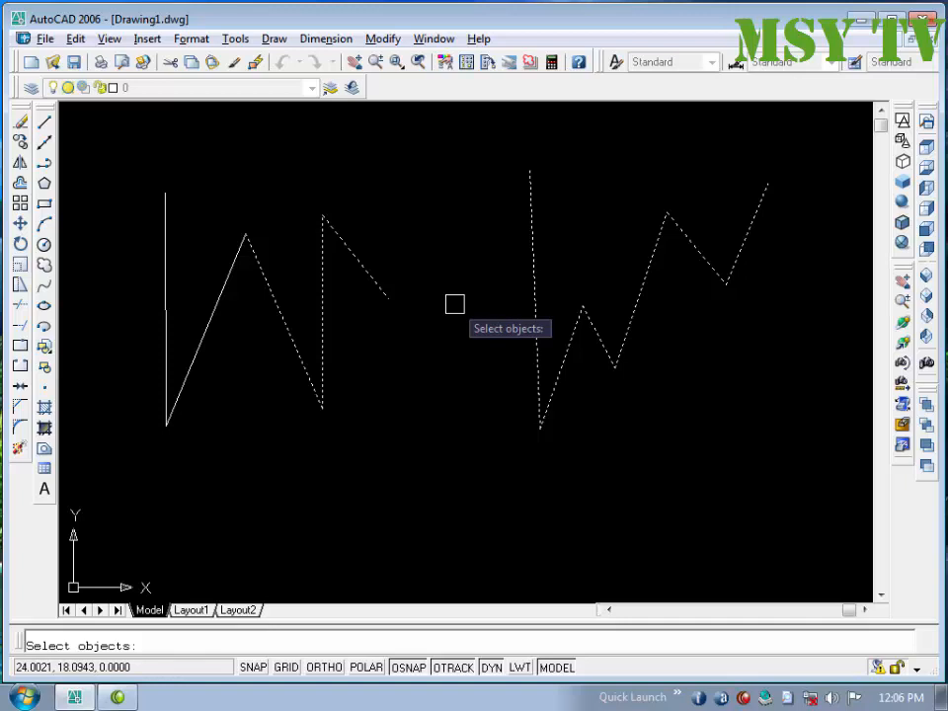
key("Return")
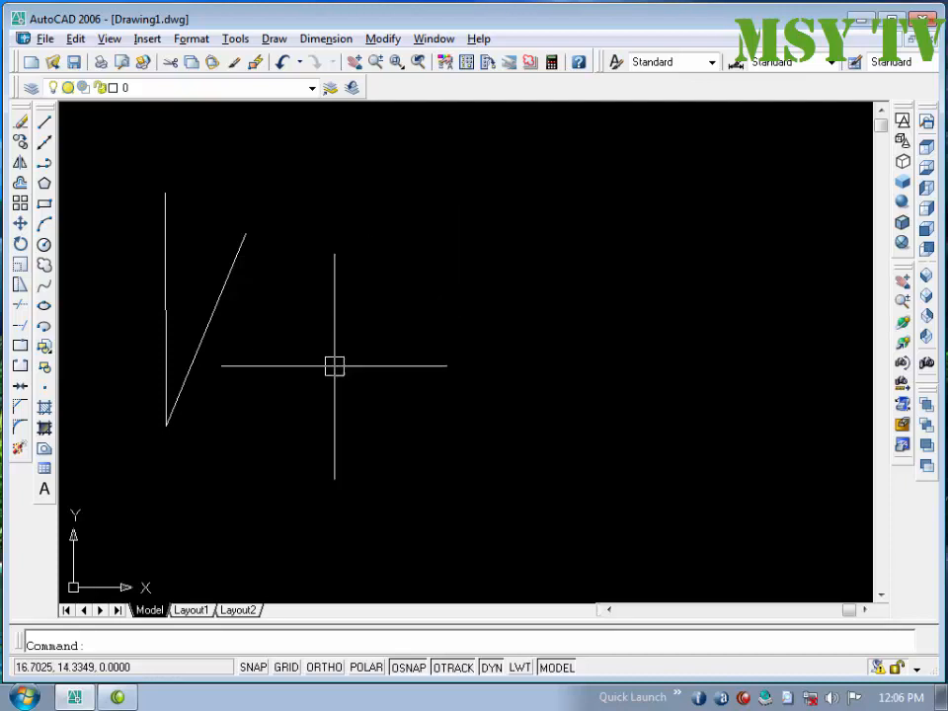
Select the two remaining line segments together with a crossing window and delete them
left_click(276, 425)
left_click(136, 312)
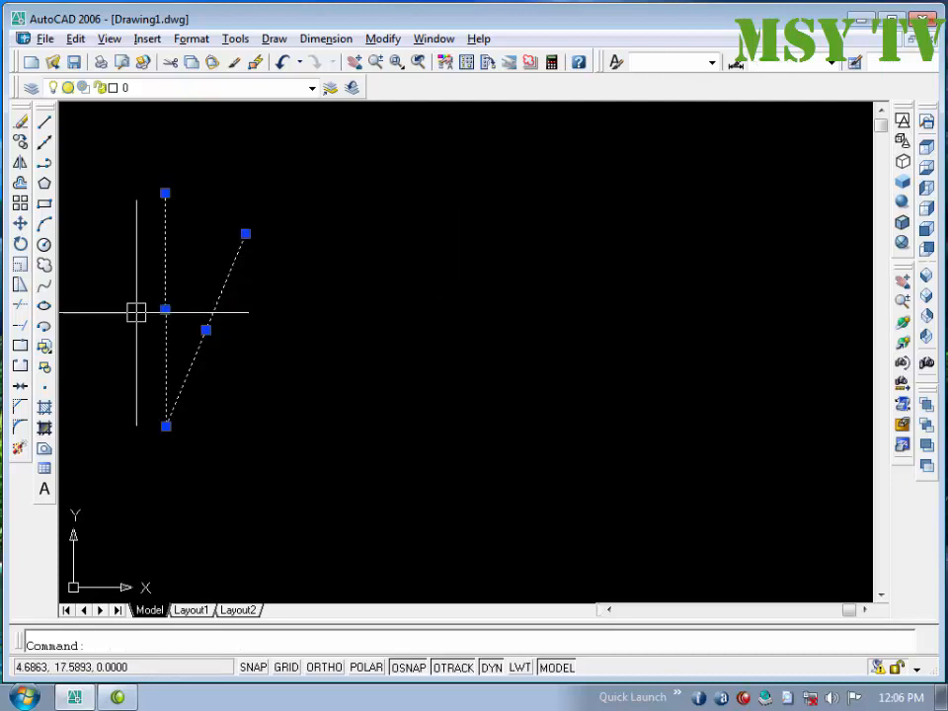
key("Delete")
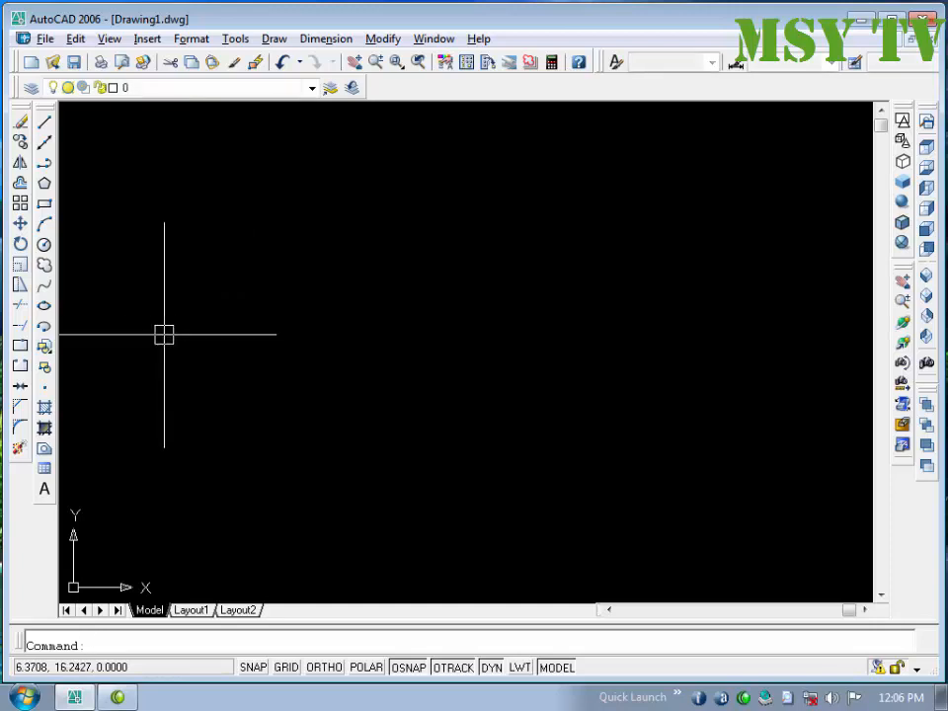
Start a line in the upper left of the drawing, turn Ortho on and draw a long horizontal segment ending at about 41.5, 21.4
type("l")
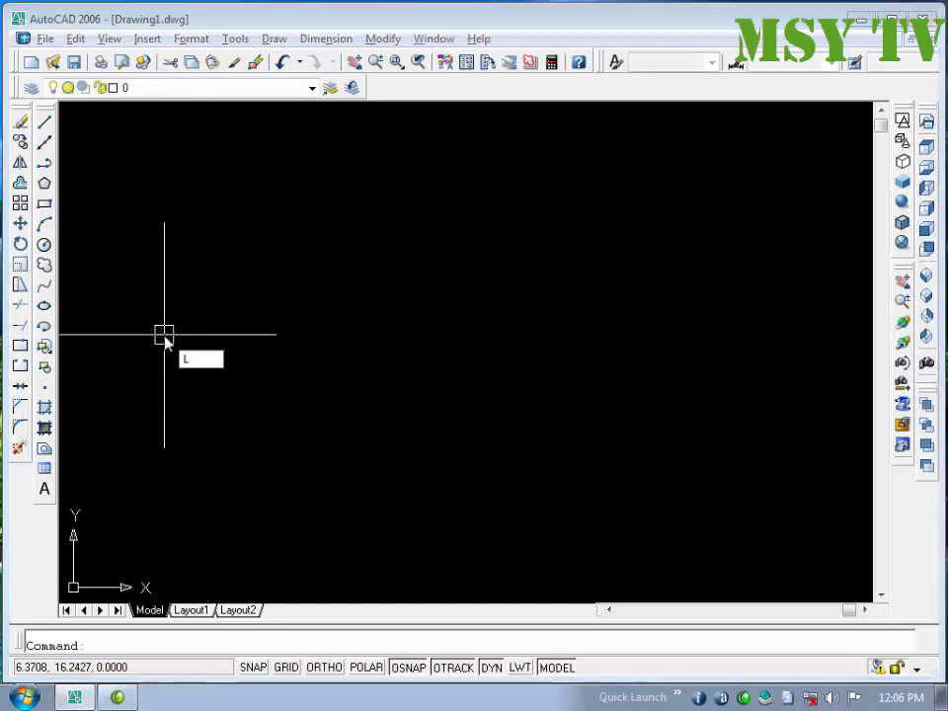
key("Return")
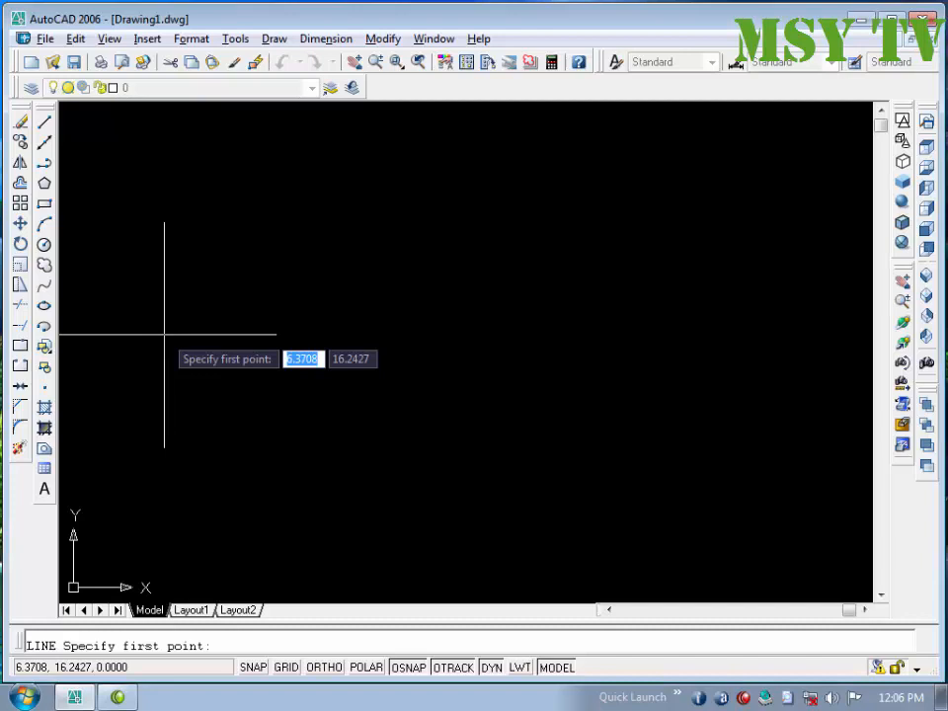
left_click(150, 251)
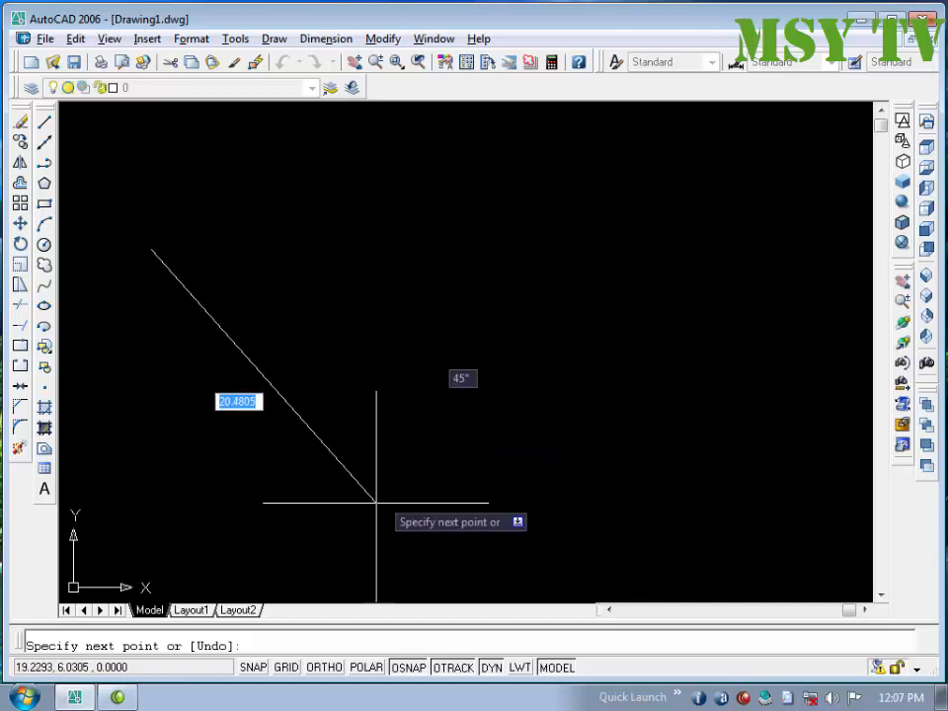
left_click(323, 668)
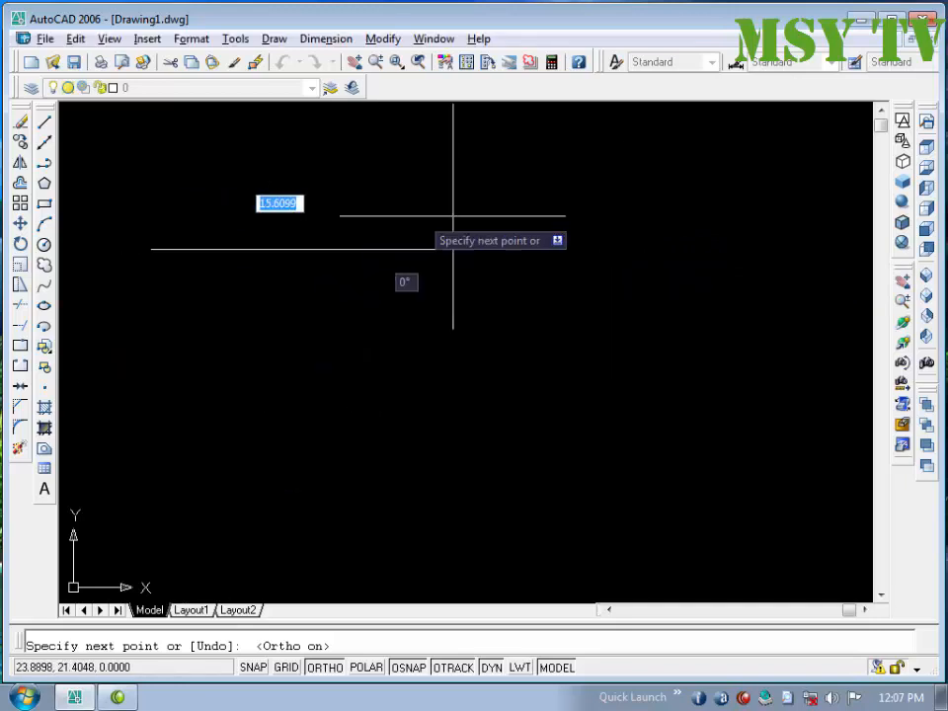
left_click(744, 249)
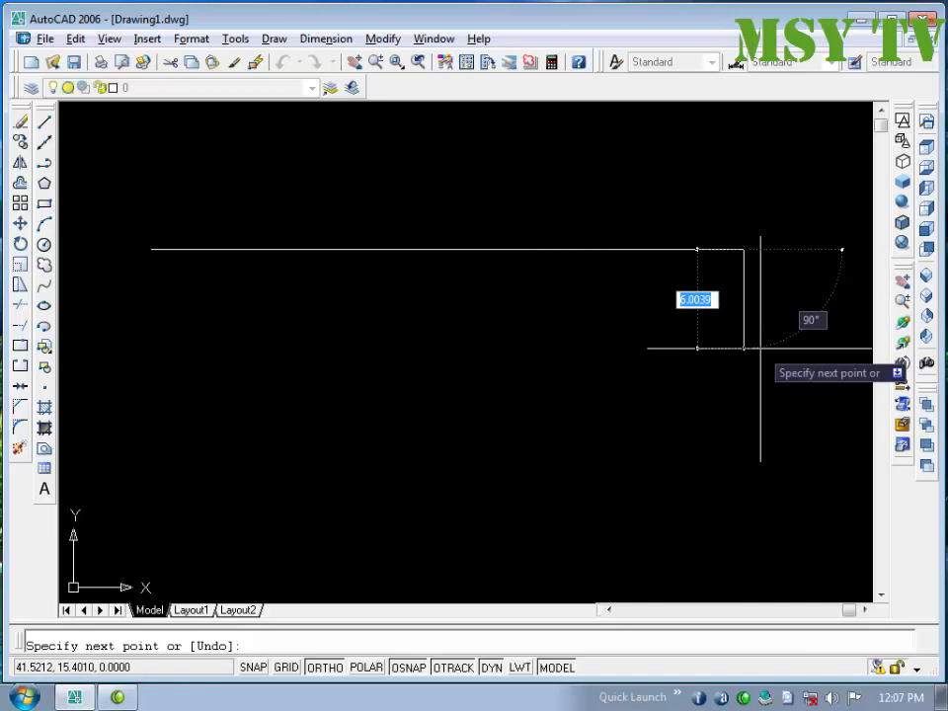
Switch Ortho off and back on, and finish the line with a vertical segment down from the horizontal segment's end
key("F8")
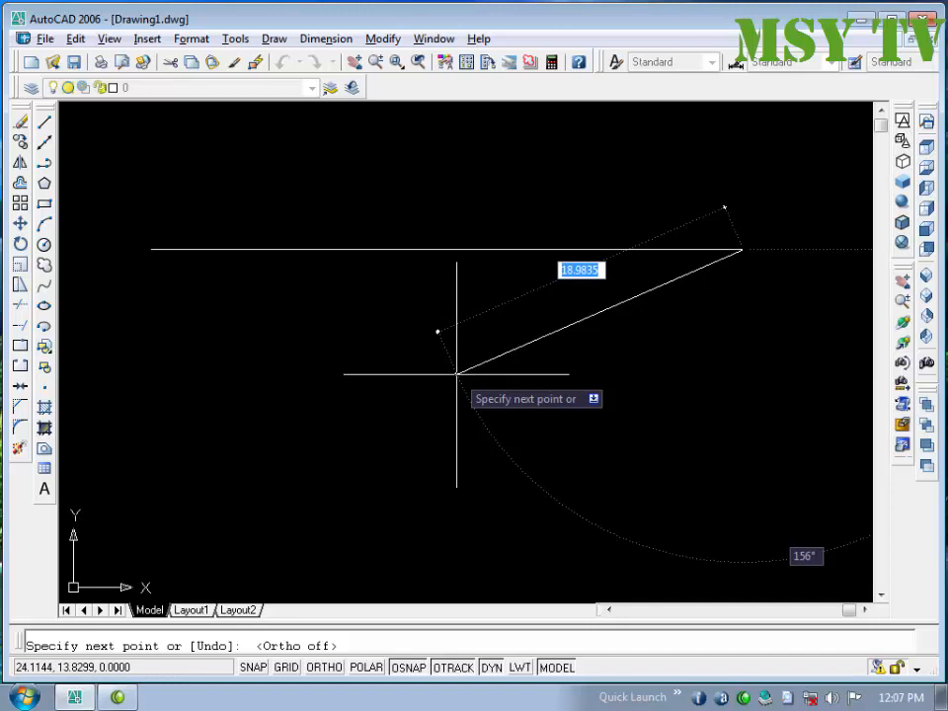
key("F8")
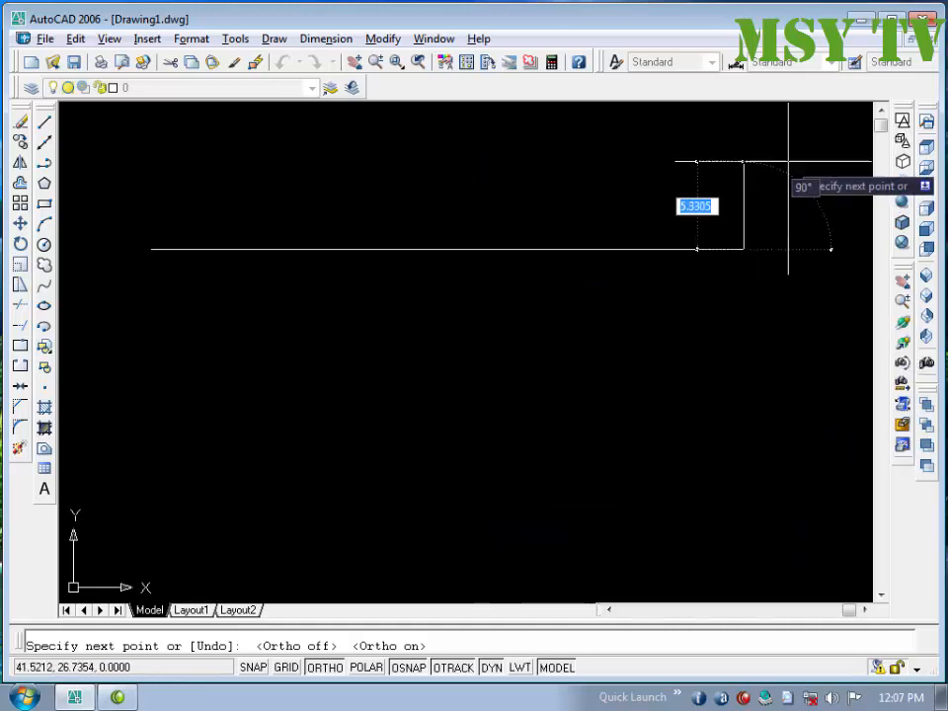
left_click(762, 457)
key("Return")
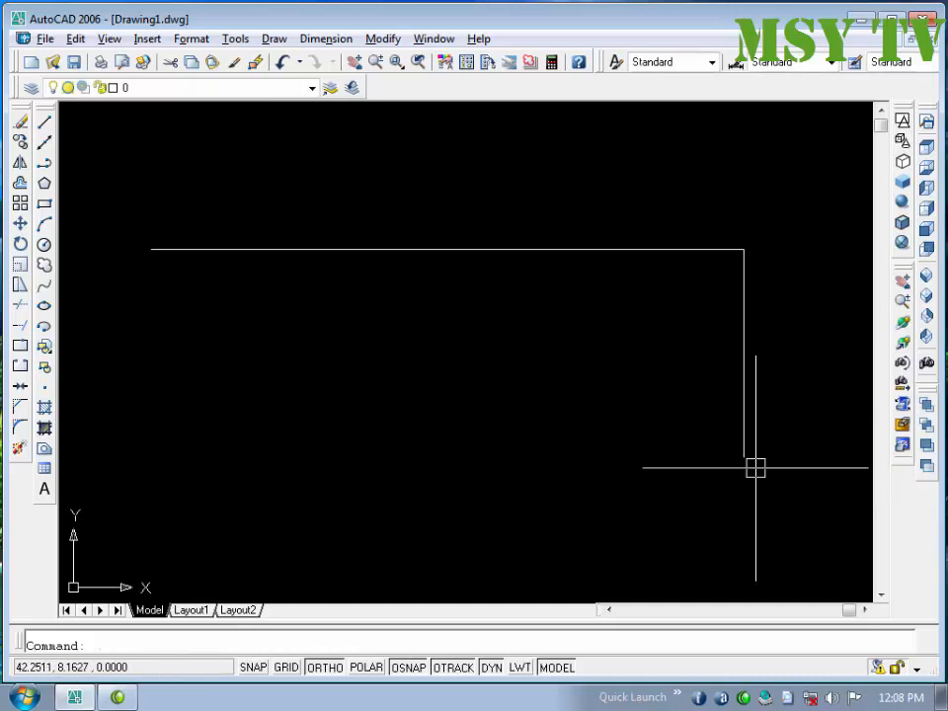
Select the horizontal and vertical lines together with a crossing window and delete them
left_click(771, 495)
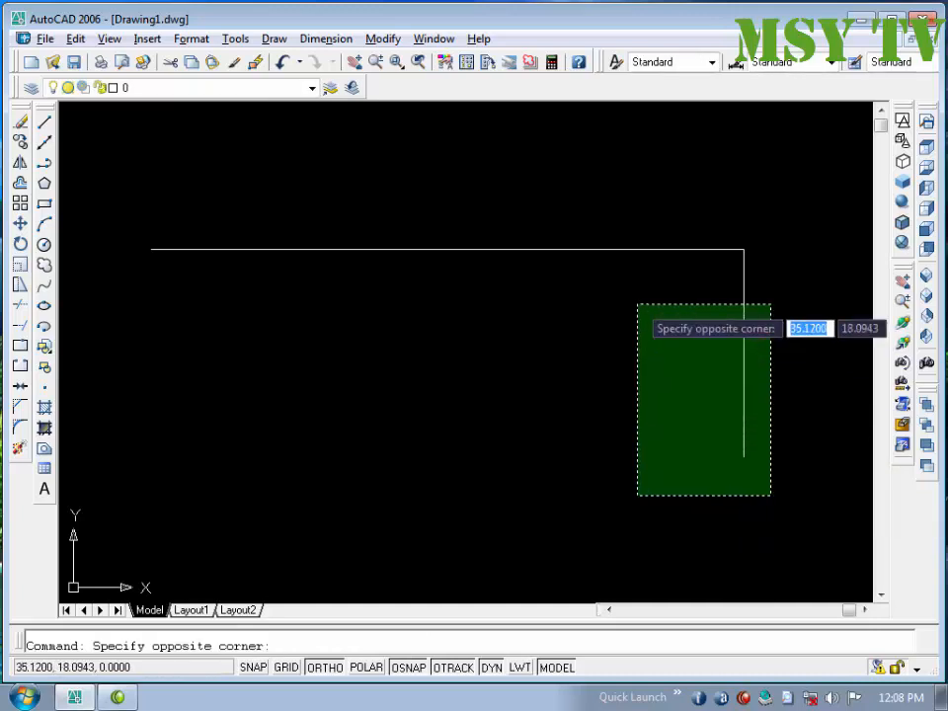
left_click(524, 225)
key("Delete")
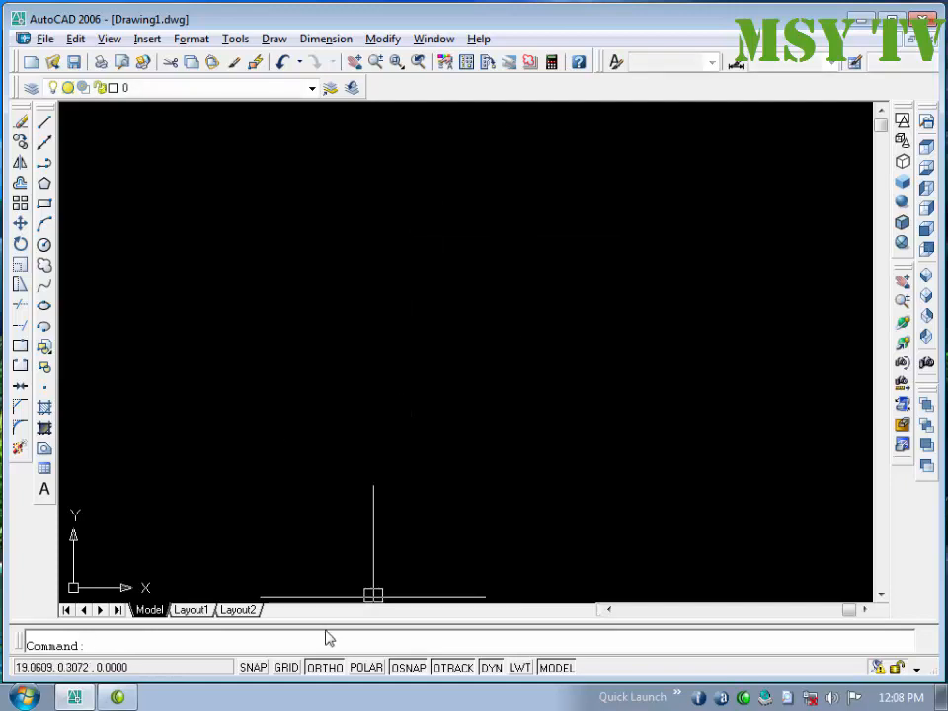
Turn Ortho off and draw a tangled chain of 24 connected segments across the whole drawing area with the Line command
left_click(325, 668)
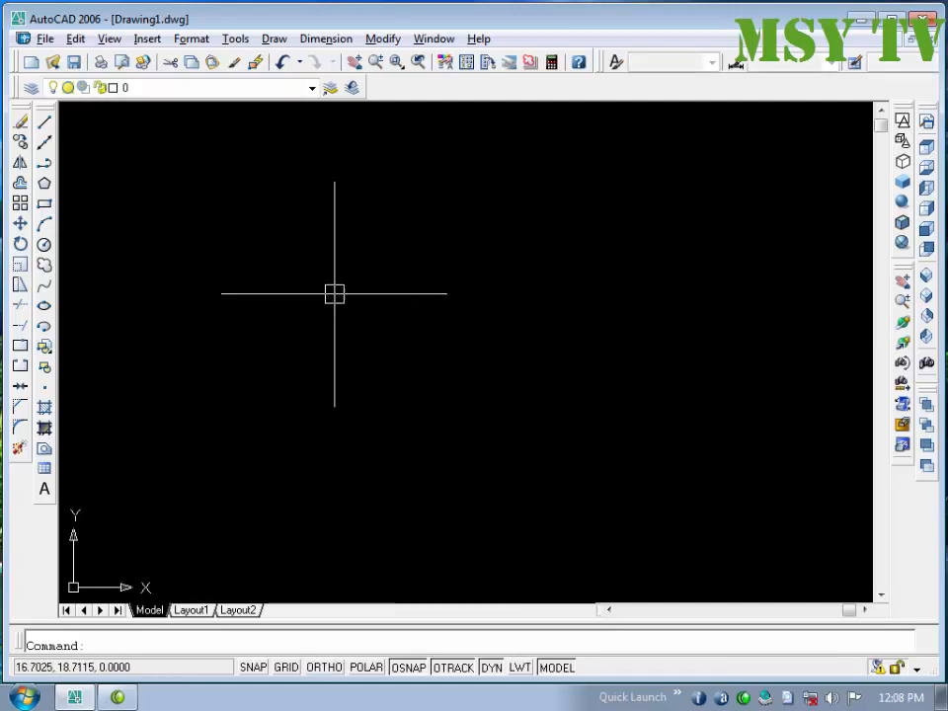
type("l")
key("Return")
left_click(171, 151)
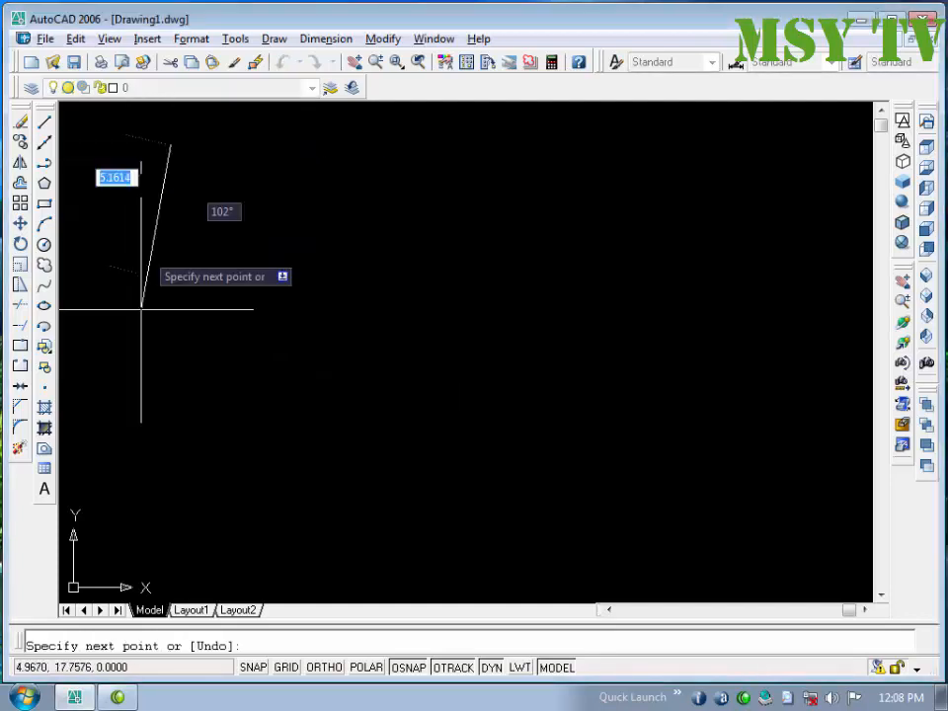
left_click(187, 513)
left_click(253, 155)
left_click(416, 433)
left_click(453, 208)
left_click(685, 464)
left_click(710, 250)
left_click(552, 467)
left_click(413, 497)
left_click(392, 195)
left_click(688, 183)
left_click(801, 371)
left_click(699, 477)
left_click(500, 546)
left_click(257, 497)
left_click(353, 375)
left_click(255, 120)
left_click(452, 125)
left_click(687, 183)
left_click(663, 337)
left_click(586, 389)
left_click(623, 461)
left_click(711, 531)
left_click(774, 505)
left_click(830, 535)
key("Return")
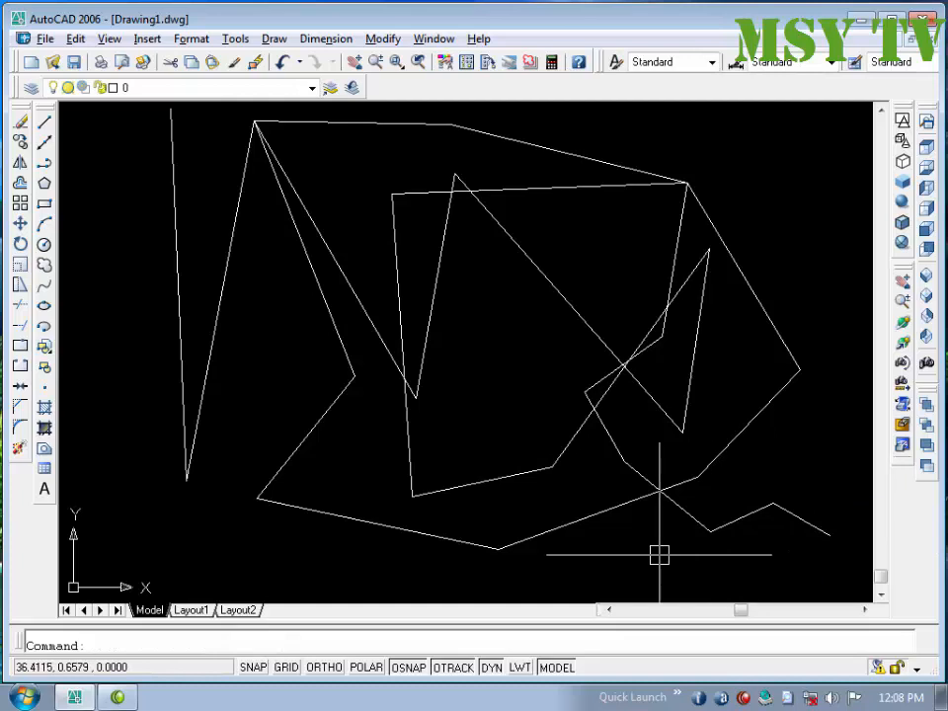
Erase every object in the drawing at once using the ALL selection option of the Erase command
type("e")
key("Return")
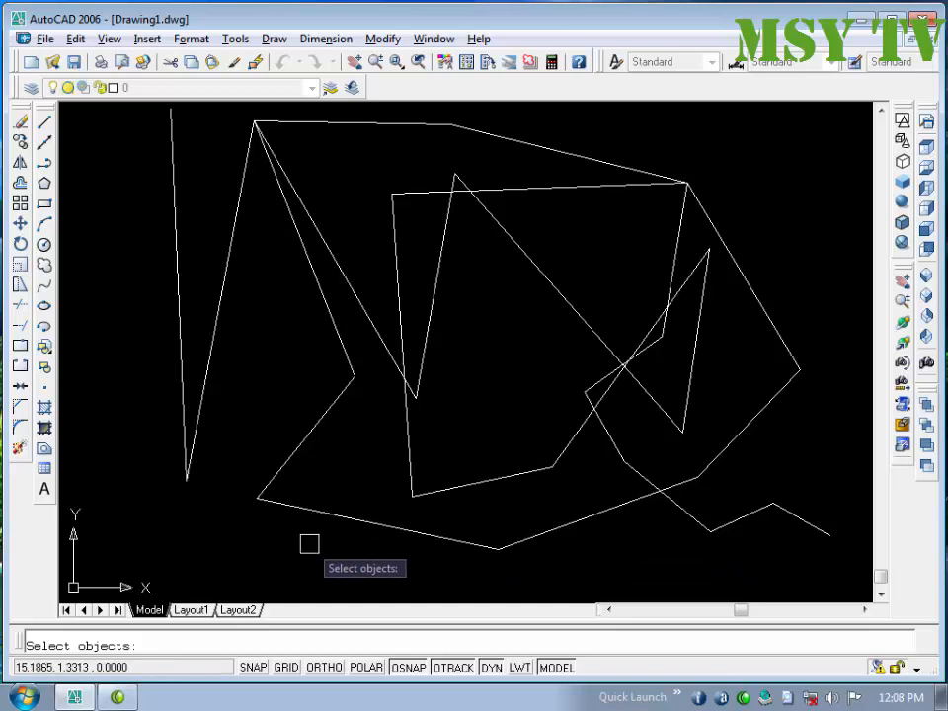
type("A")
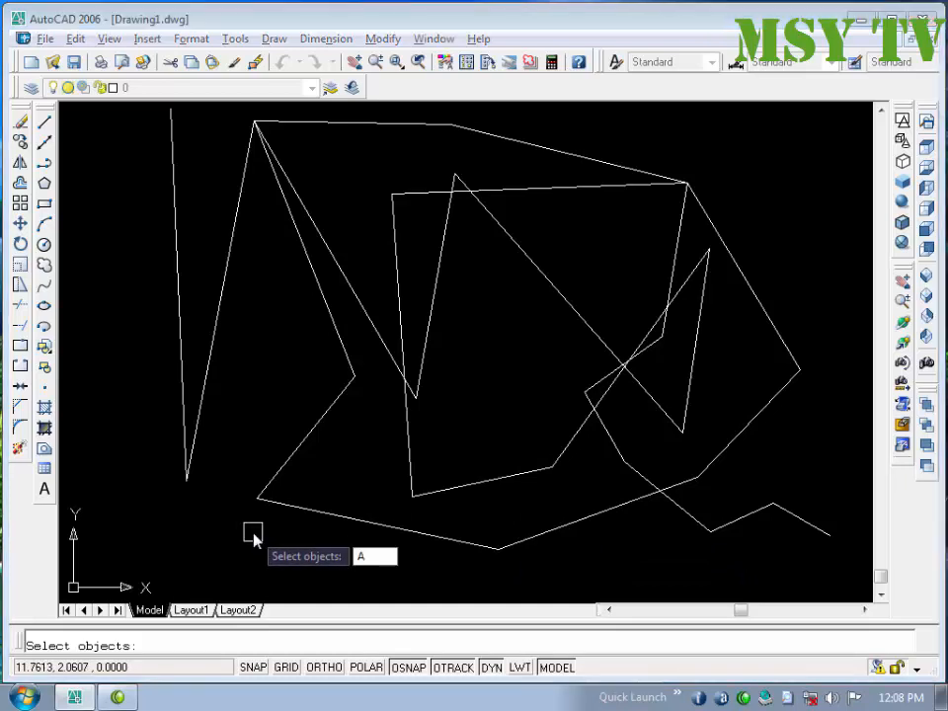
type("LL")
key("Return")
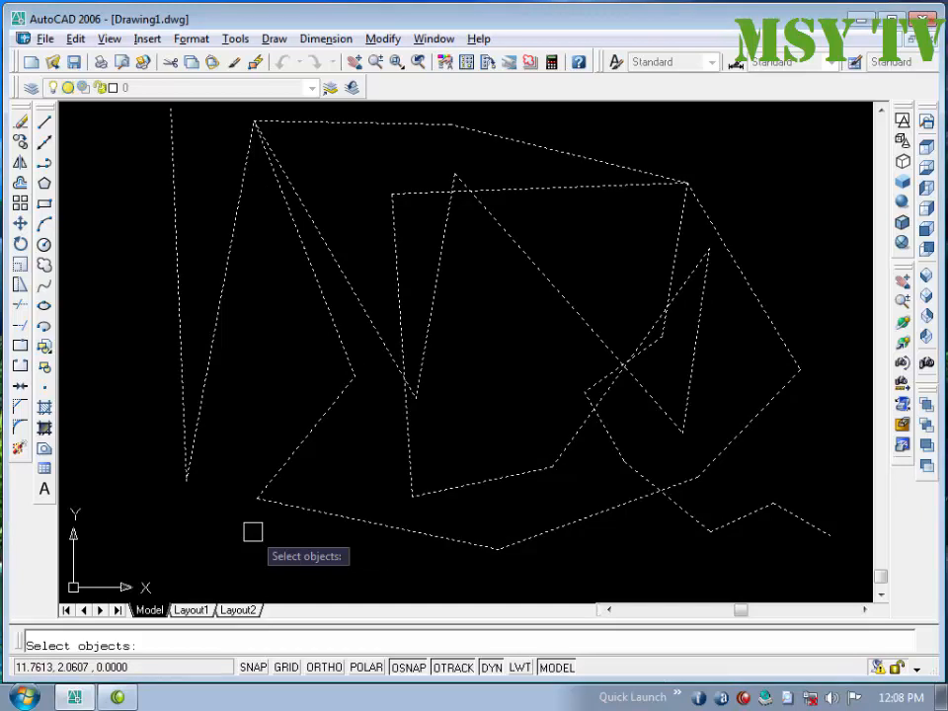
key("Return")
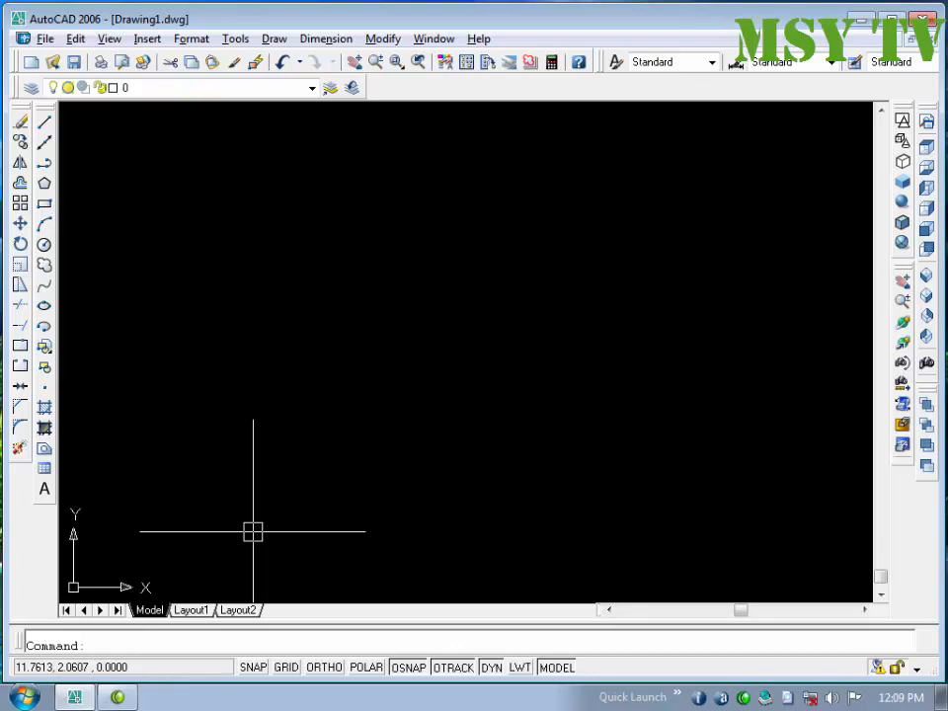
Draw five connected freehand line segments across the drawing and join the last point to the first with the Close option
type("l")
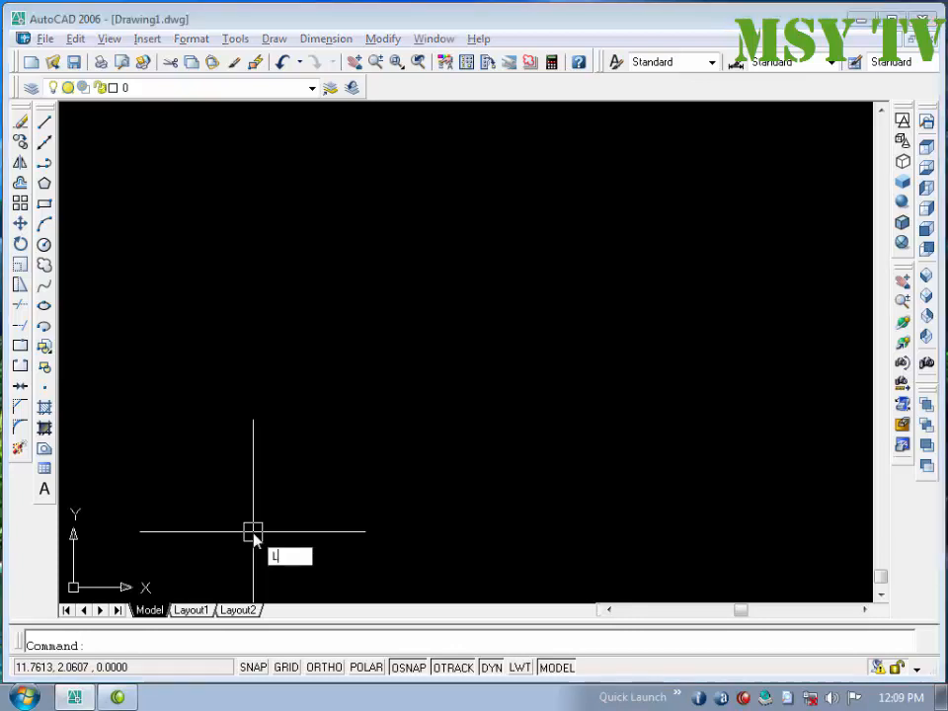
key("Return")
left_click(161, 173)
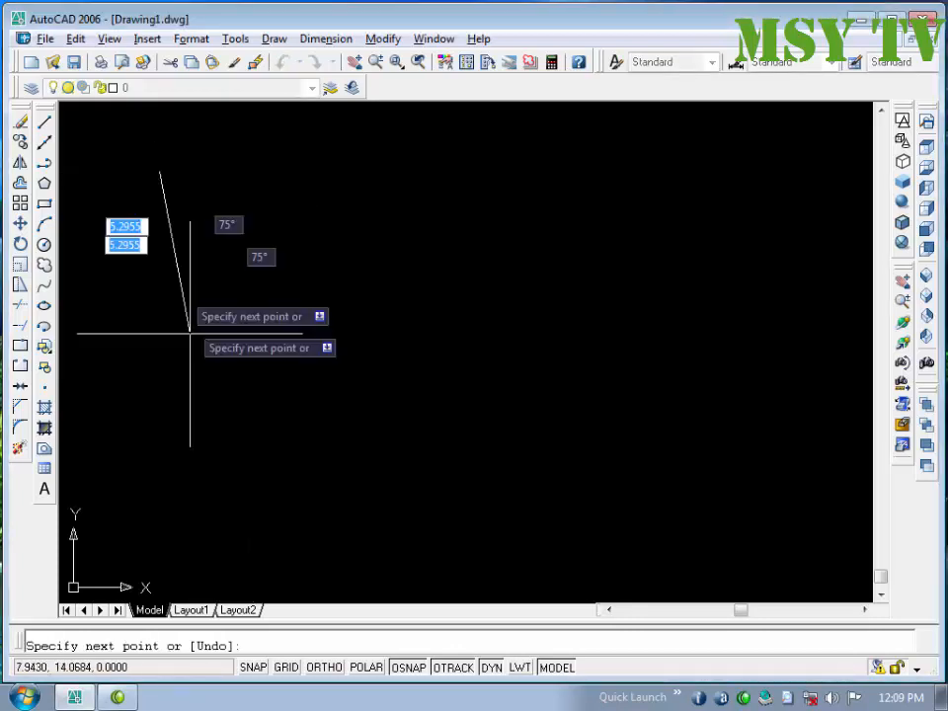
left_click(149, 516)
left_click(286, 350)
left_click(625, 532)
left_click(722, 243)
left_click(848, 118)
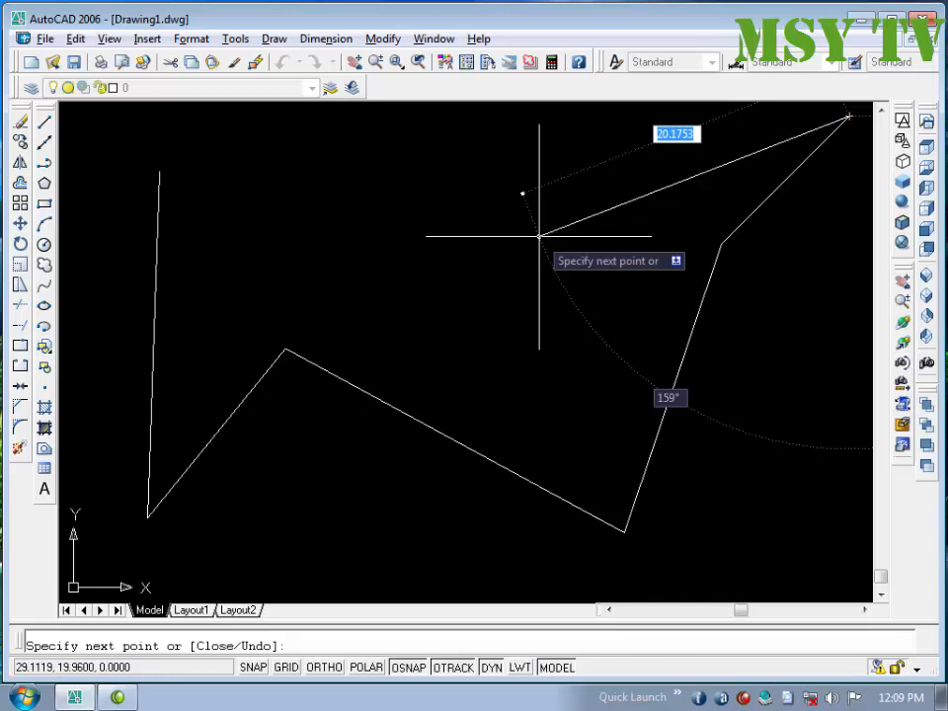
type("C")
key("Return")
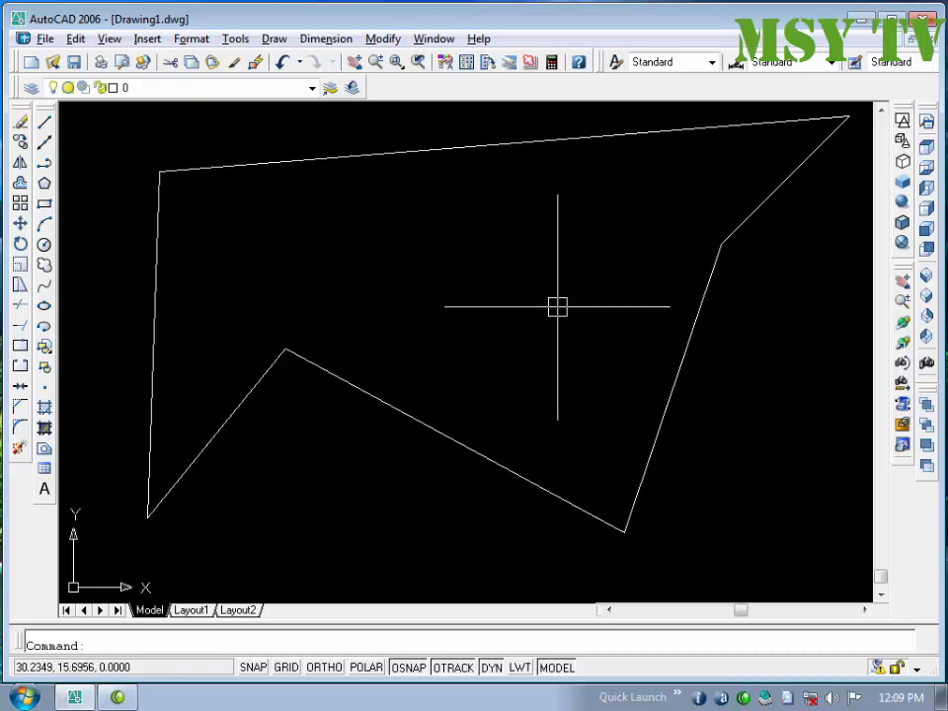
Select the segments of the closed six-sided outline with a crossing window
left_click(693, 540)
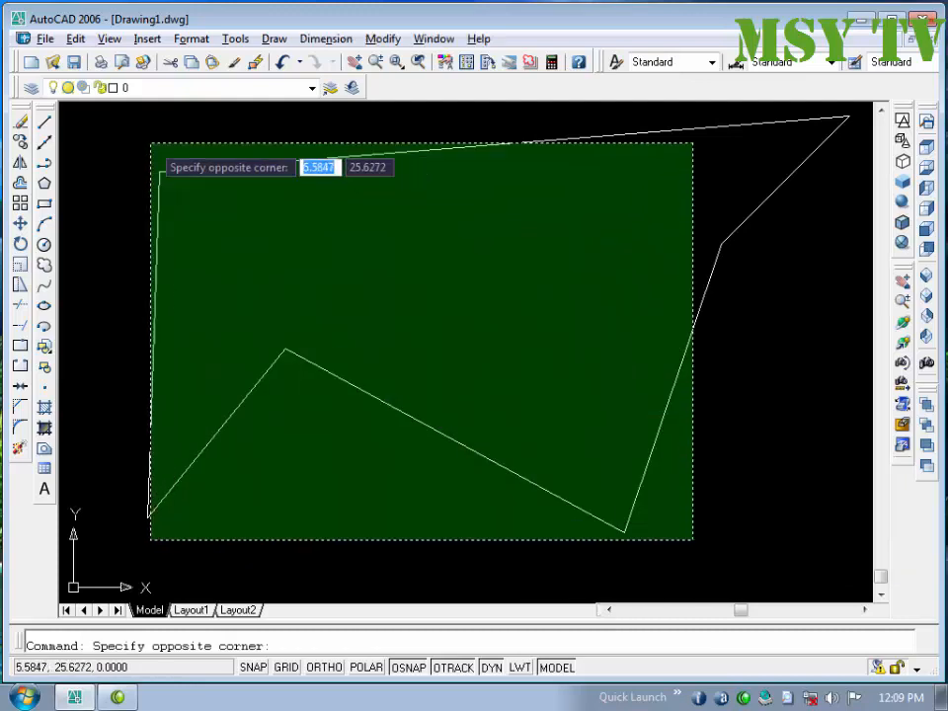